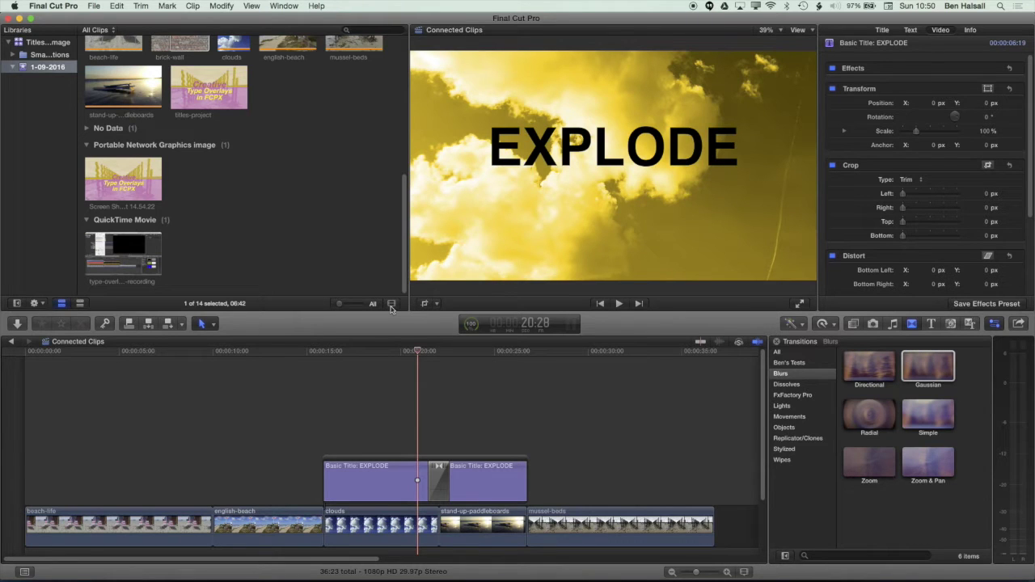
Play the timeline, then replay the EXPLODE title section as it blurs into the beach clip.
key("space")
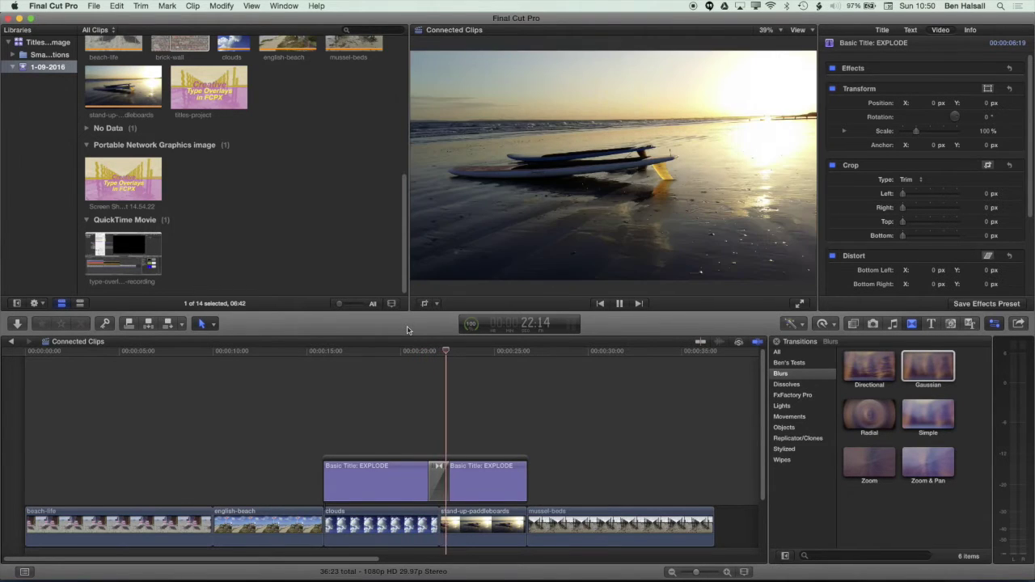
key("space")
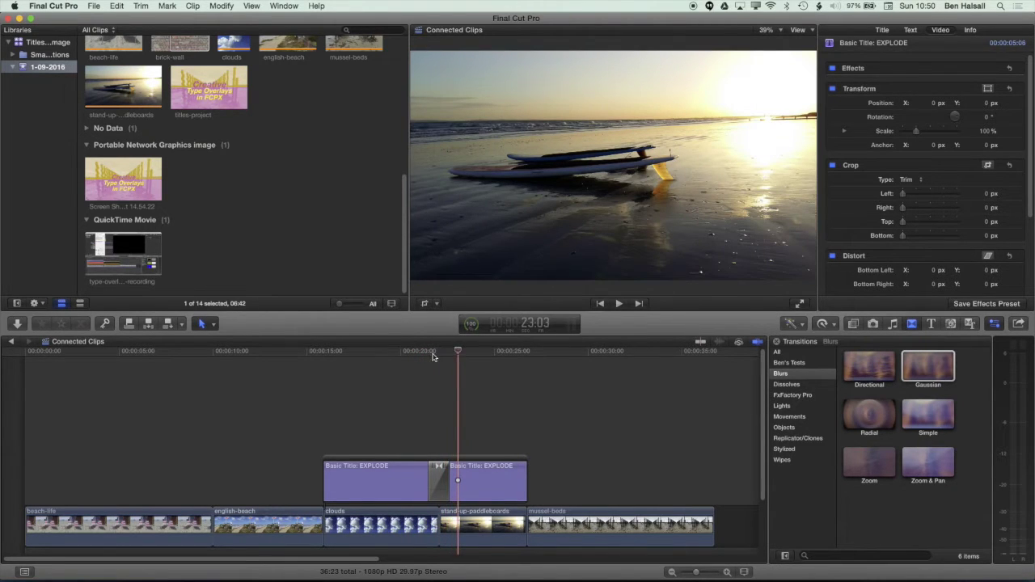
left_click(428, 351)
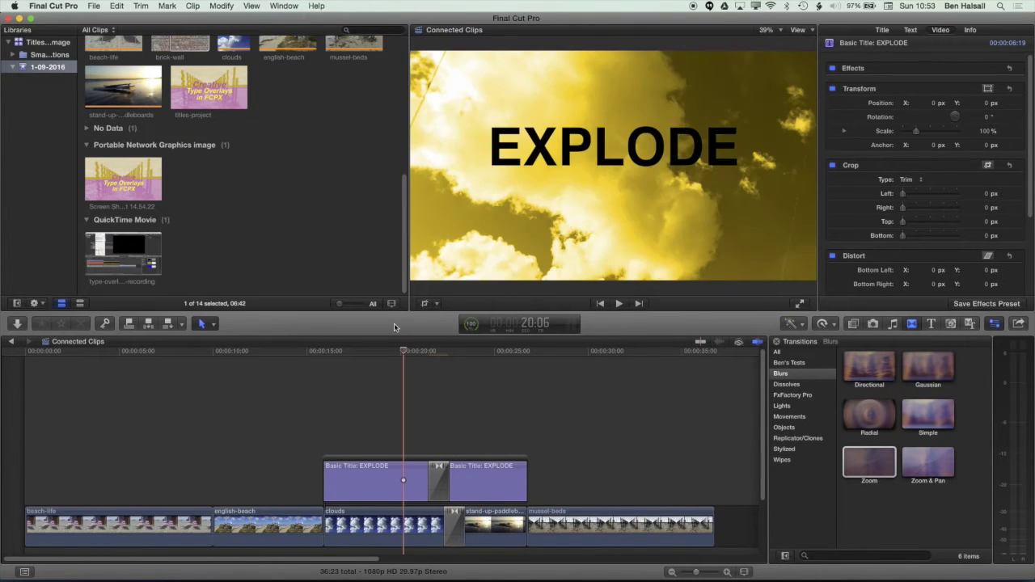
key("space")
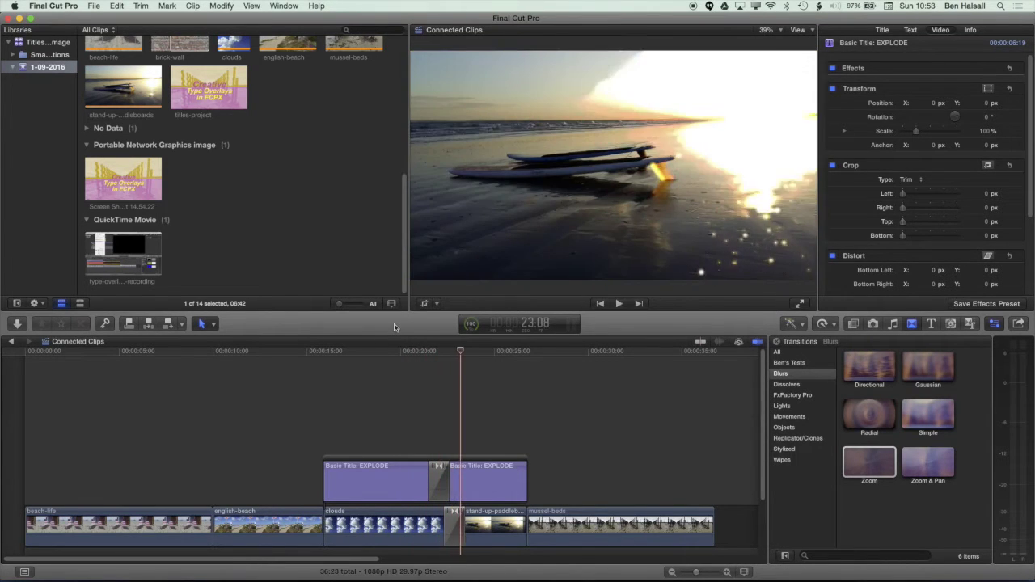
key("space")
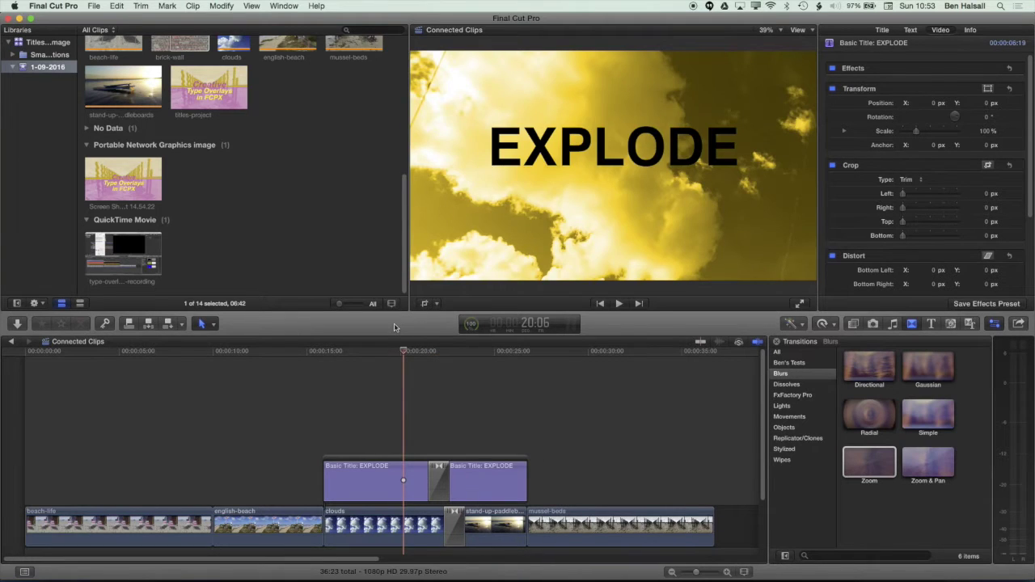
key("space")
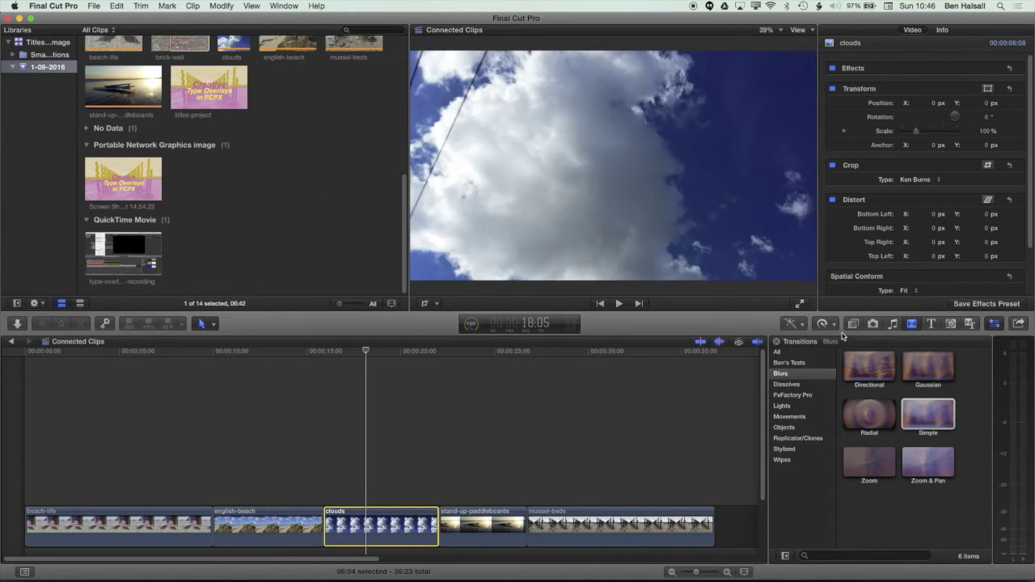
Search titles for 'BASI', place Basic Title above the clouds clip and trim it to end there.
left_click(931, 324)
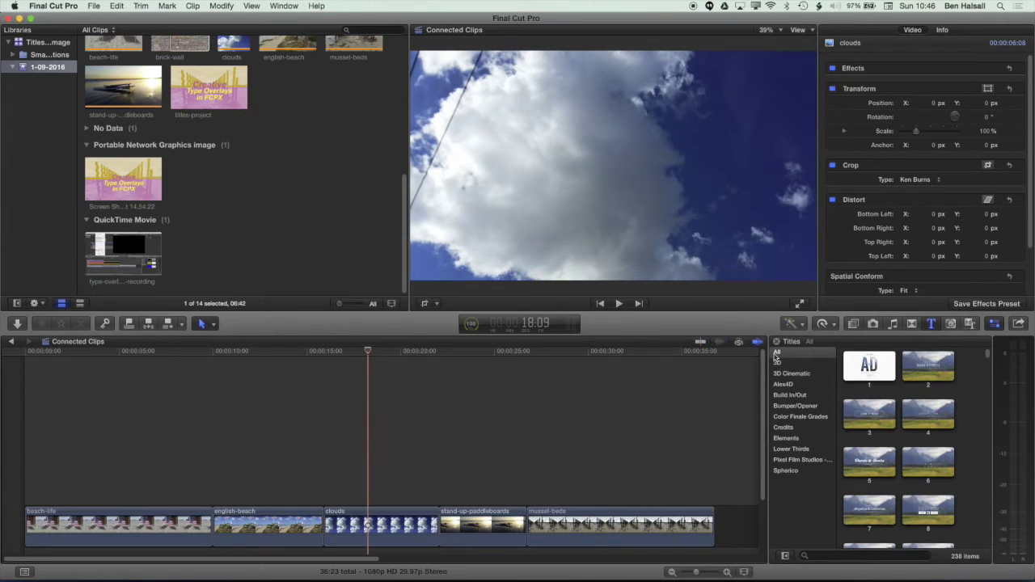
left_click(821, 556)
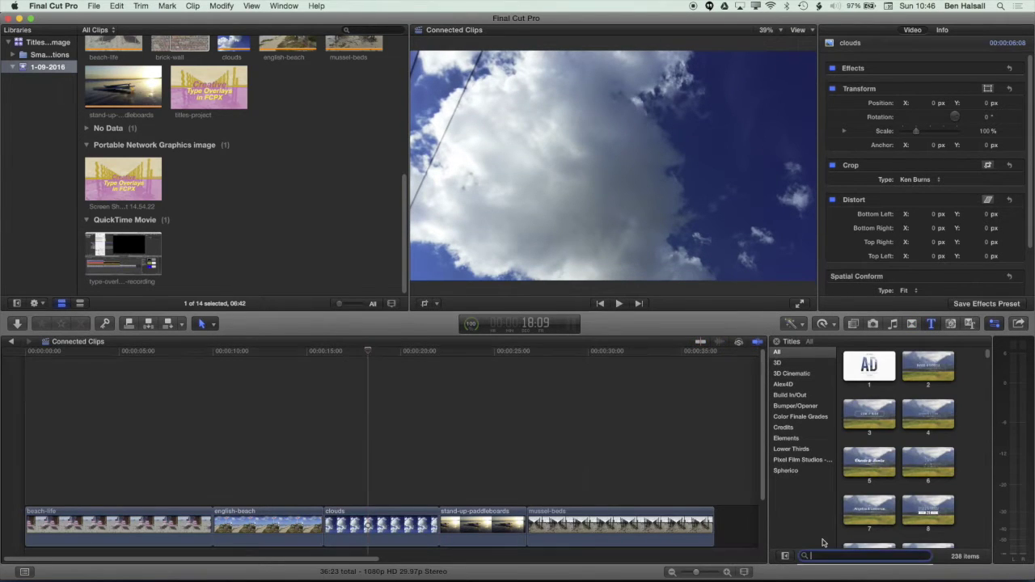
type("BAS")
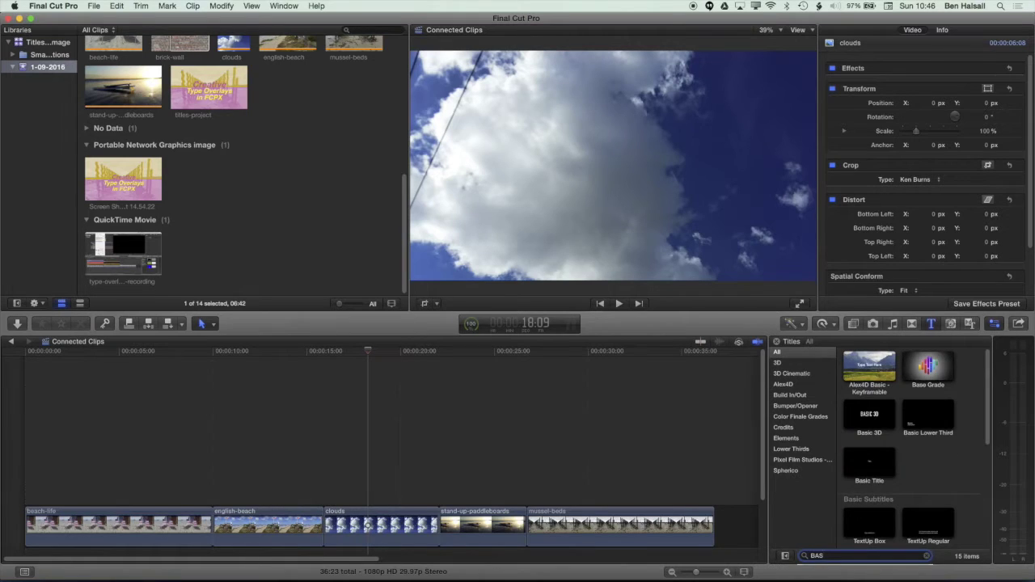
type("IC")
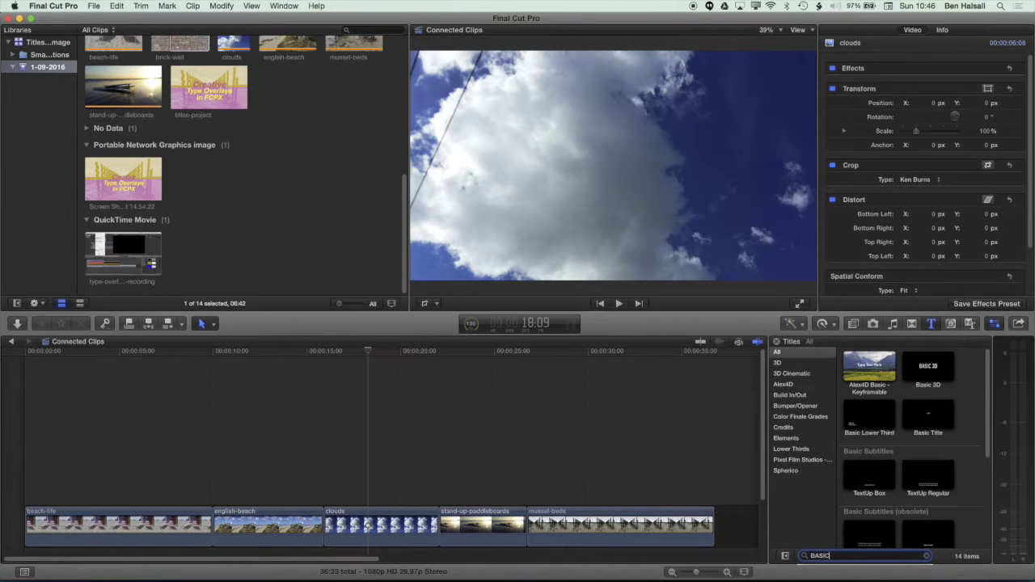
left_click(924, 417)
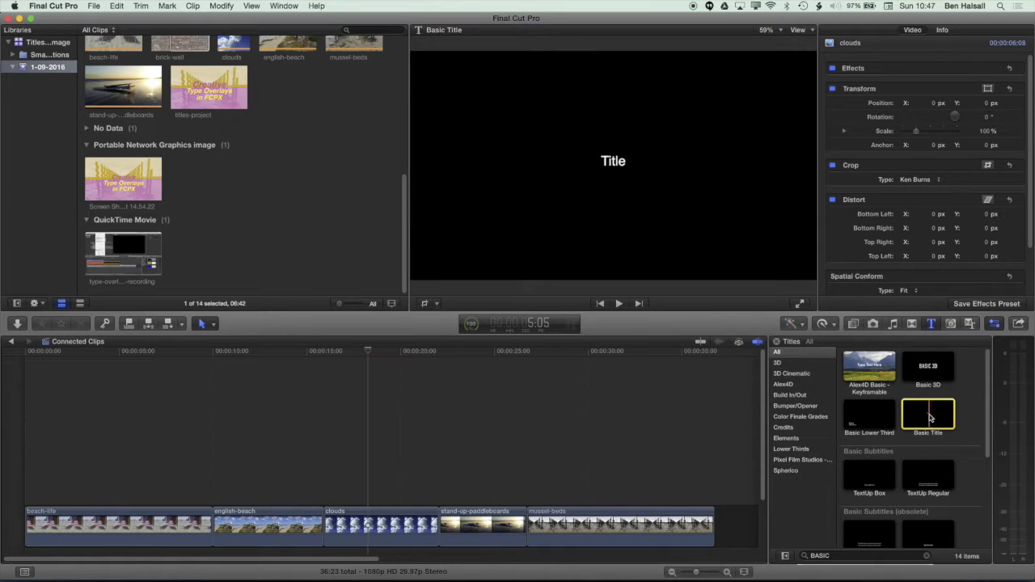
left_click_drag(930, 418, 327, 490)
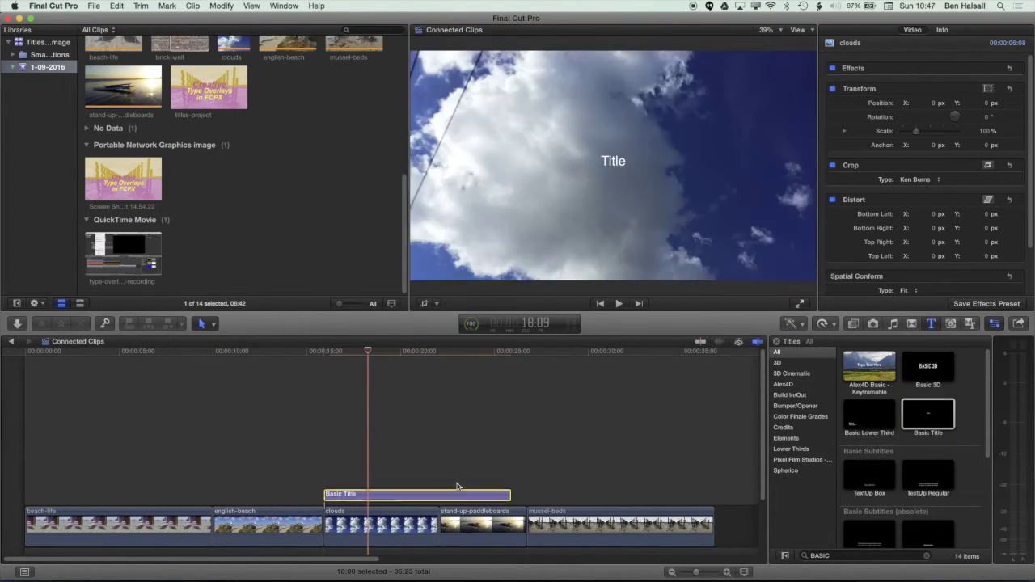
left_click_drag(510, 493, 438, 493)
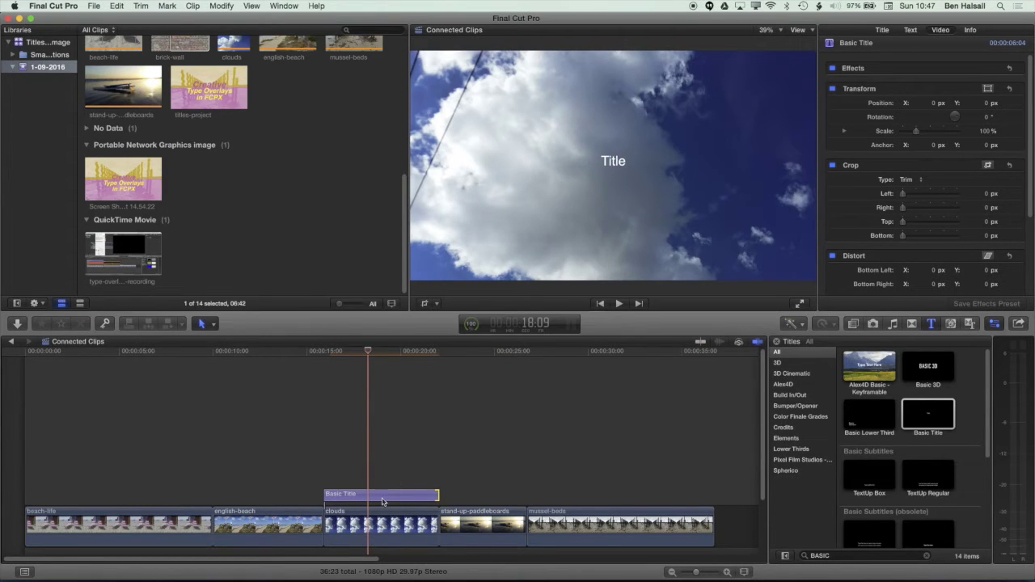
left_click(382, 497)
Enter EXPLODE as the title text, set Size to 249 and make it Bold.
left_click(911, 32)
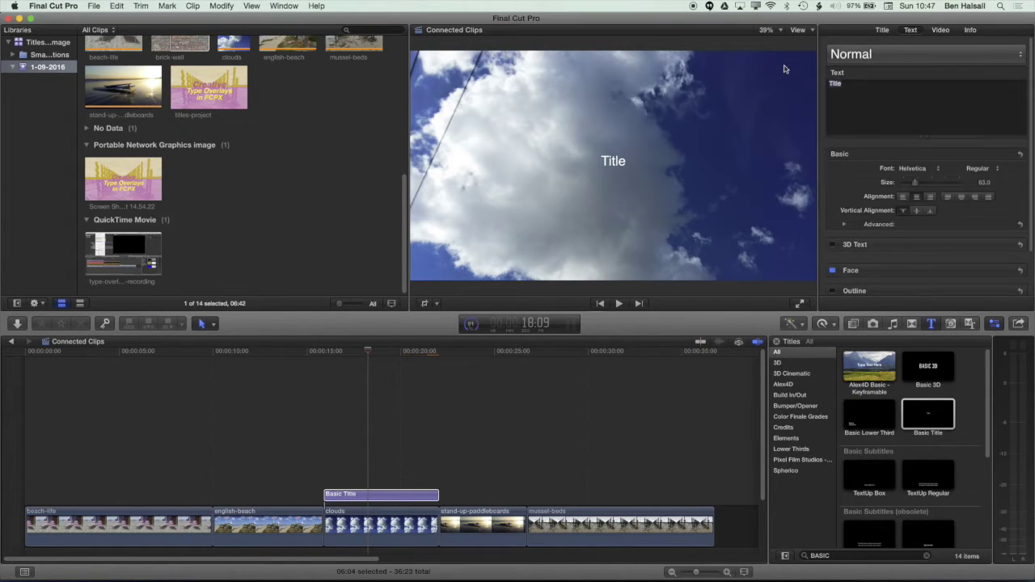
type("EXPLODE")
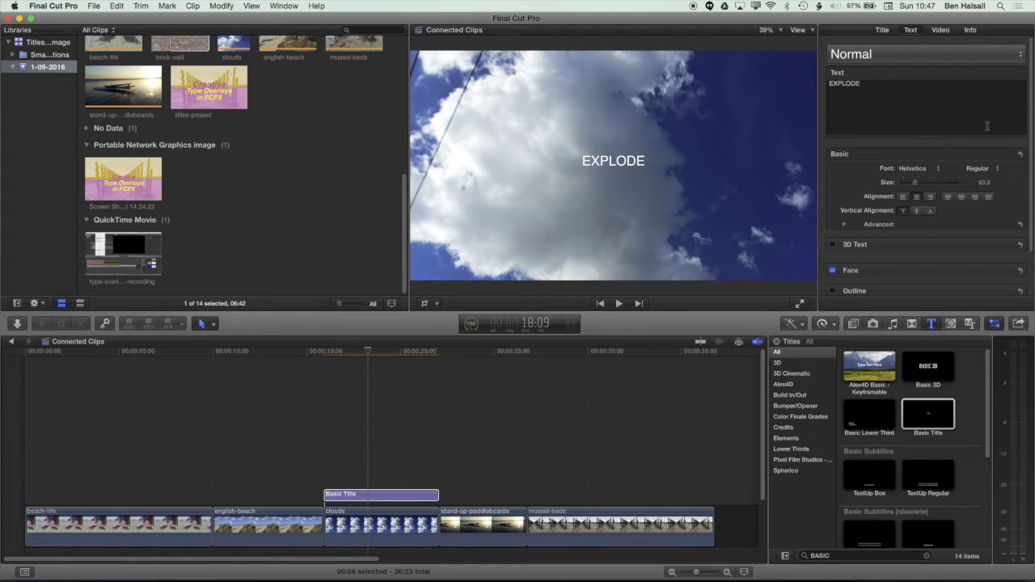
double_click(875, 92)
left_click_drag(916, 187, 955, 184)
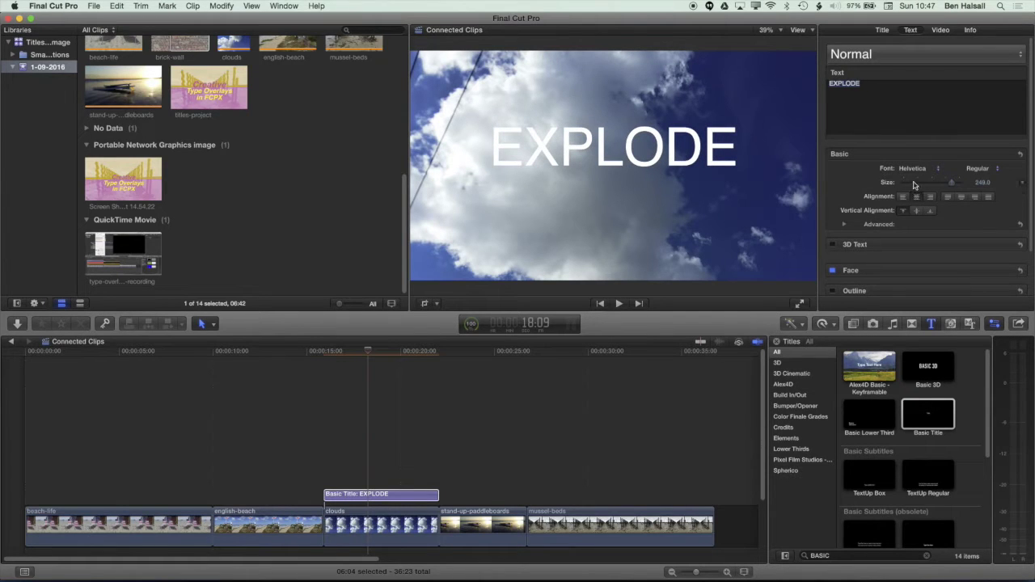
left_click(979, 169)
left_click(981, 211)
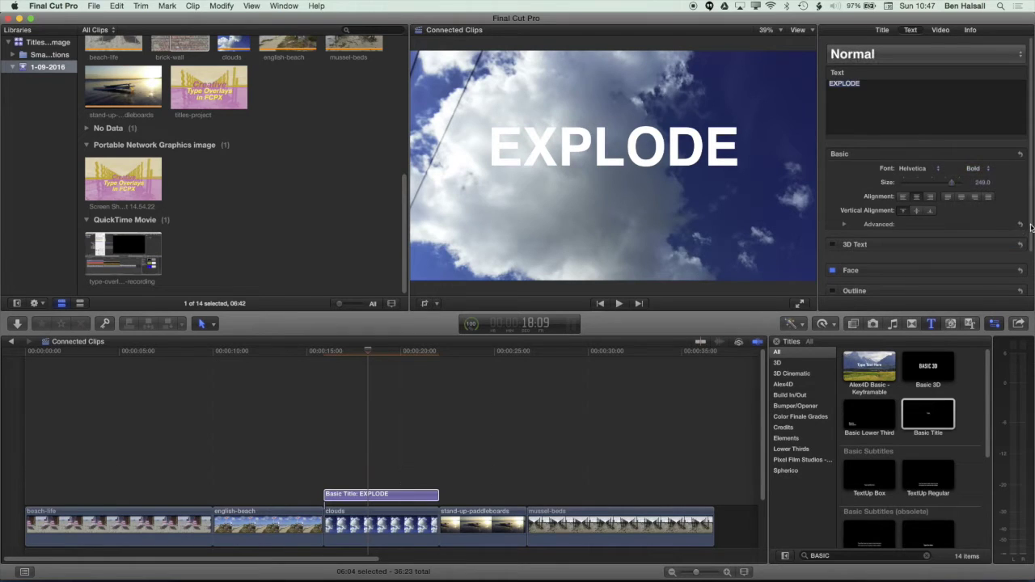
Show the Face settings and set the EXPLODE text colour to black.
scroll(970, 234, "down", 2)
left_click(1004, 231)
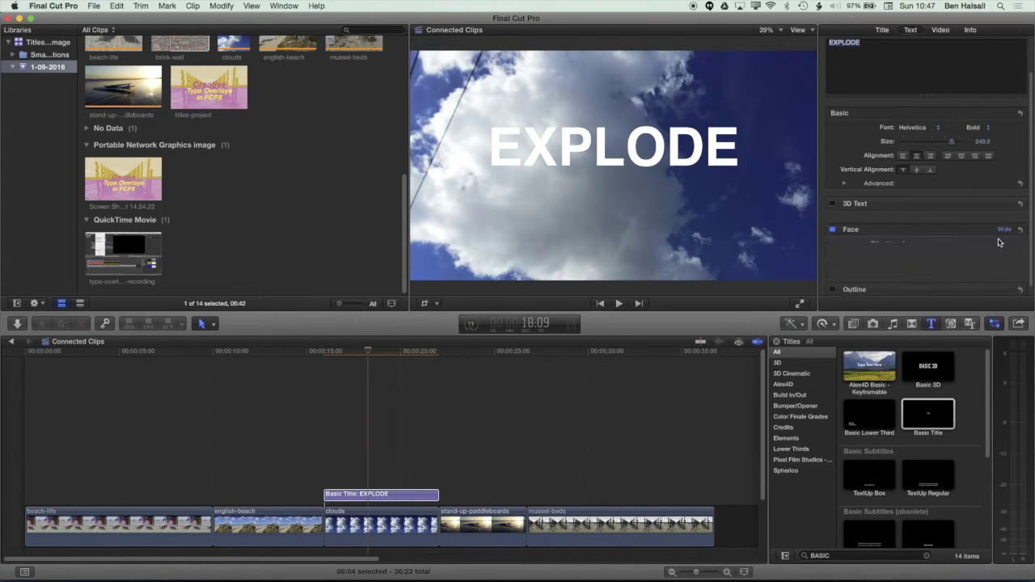
left_click(910, 258)
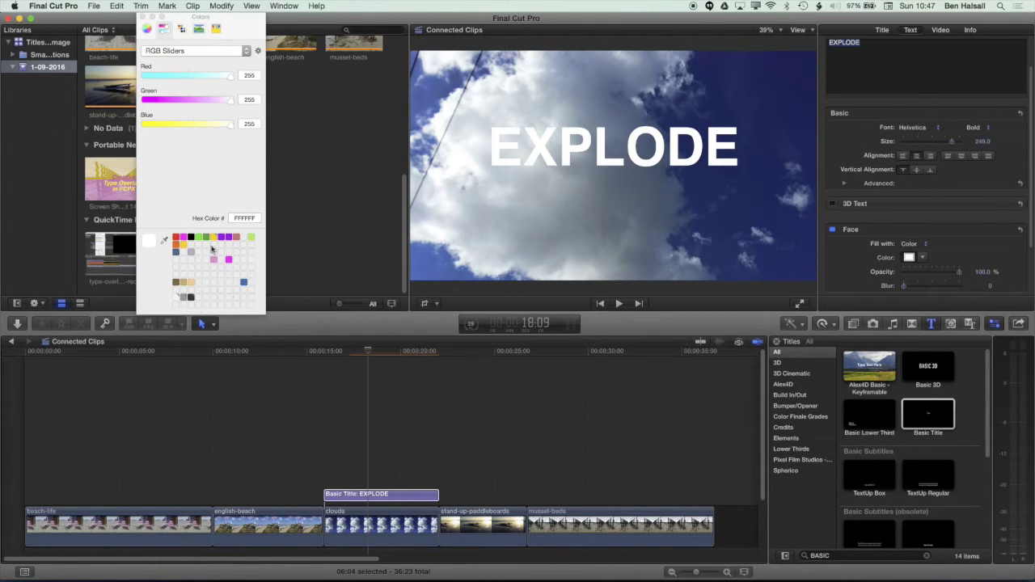
left_click(191, 238)
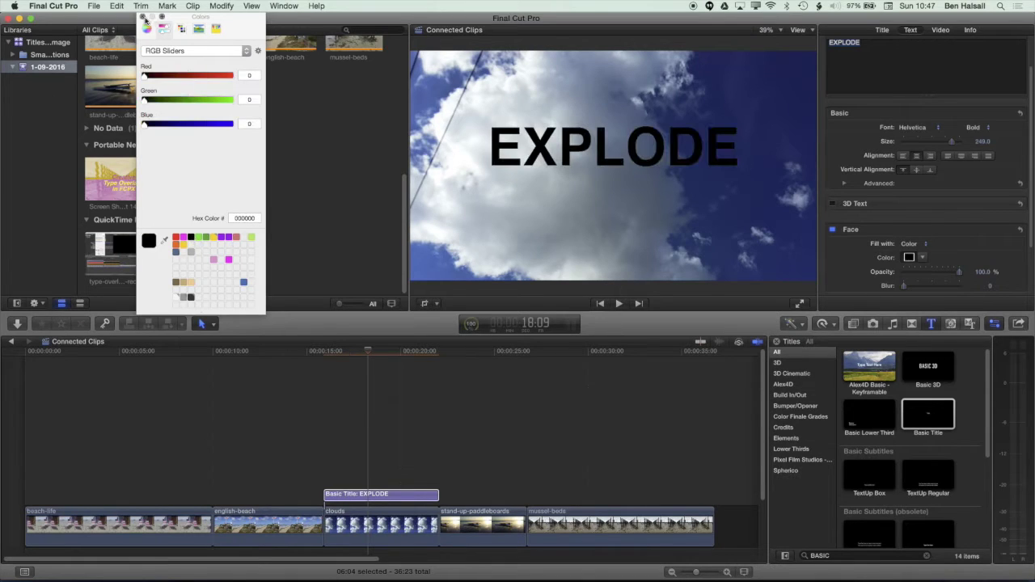
left_click(143, 16)
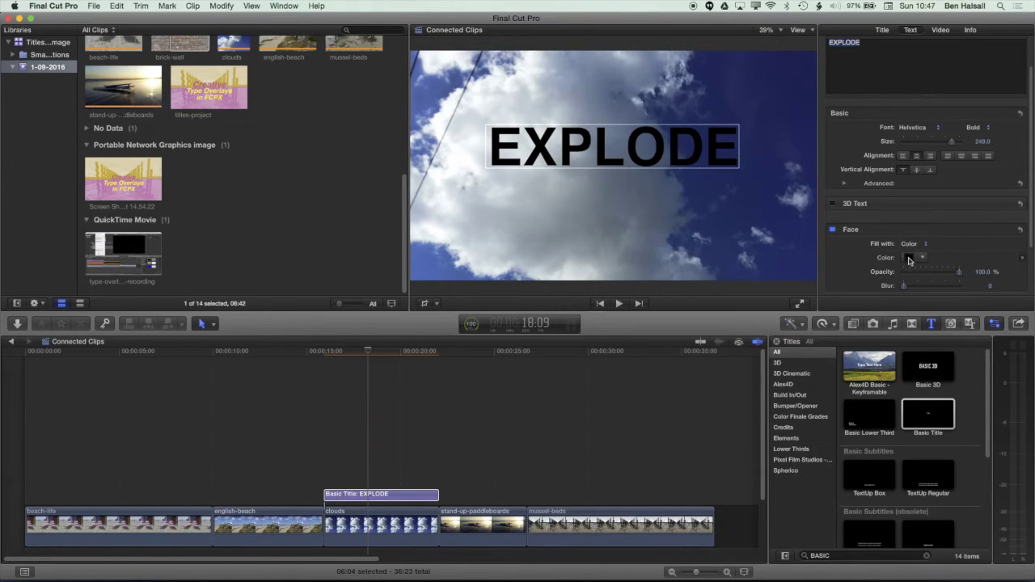
left_click(909, 259)
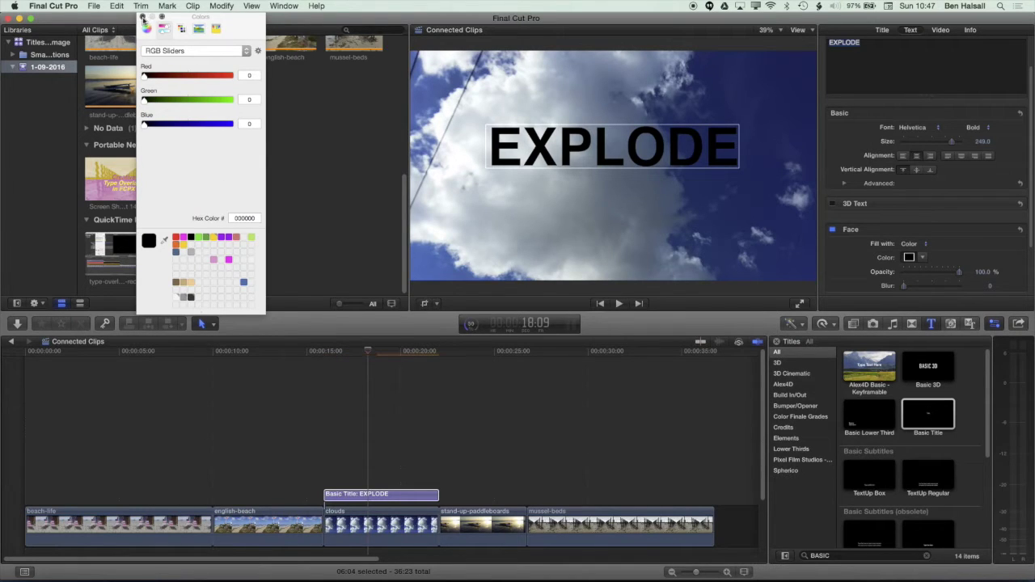
left_click(142, 16)
left_click(924, 259)
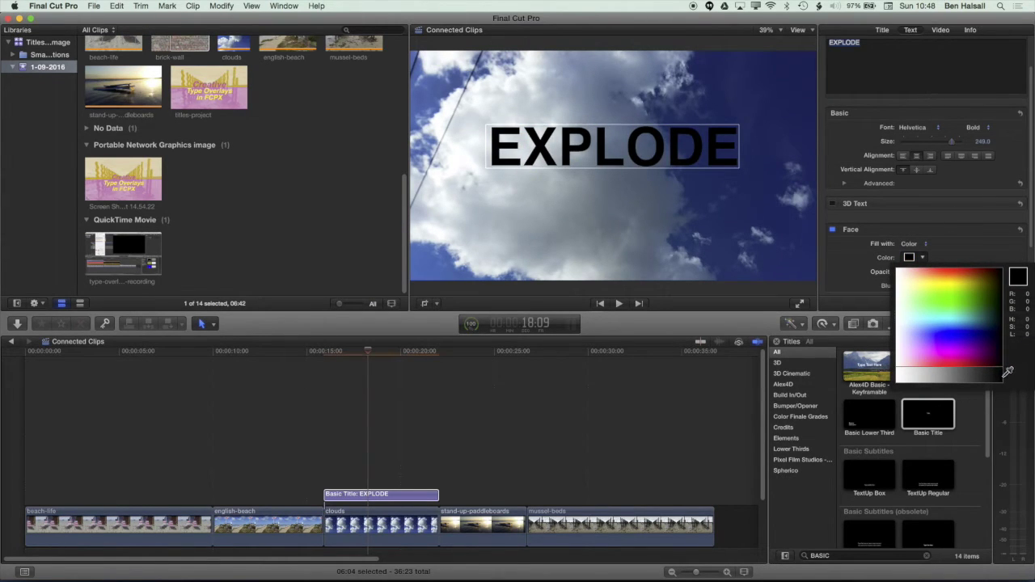
left_click(895, 204)
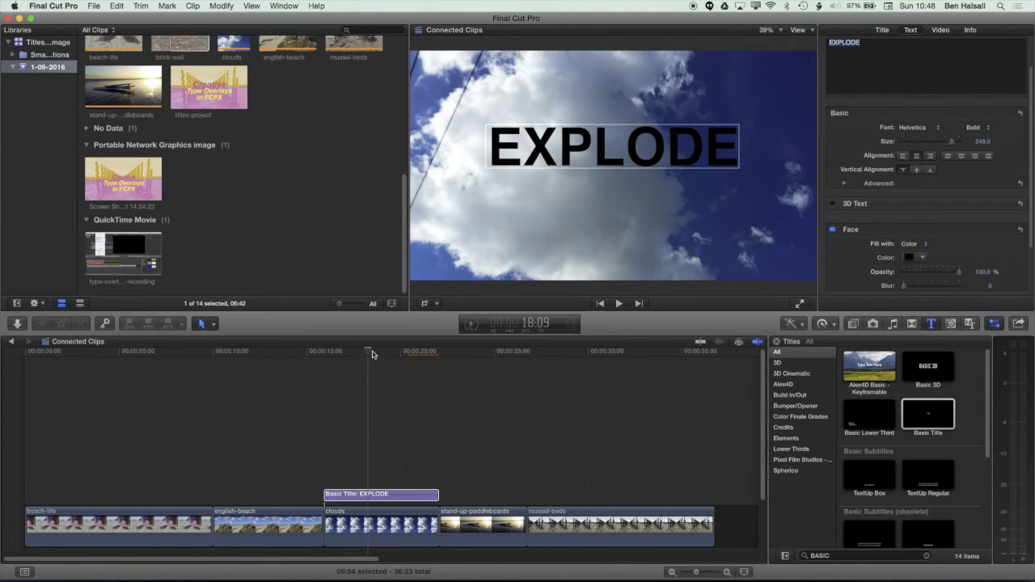
Apply the Tint effect from the Color effects to the clouds clip.
left_click(379, 533)
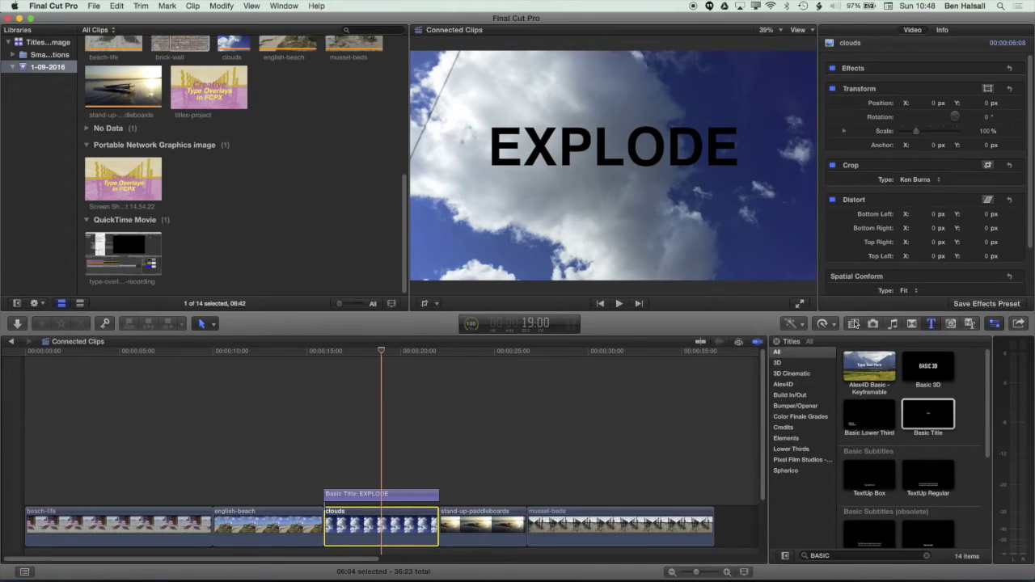
left_click(852, 325)
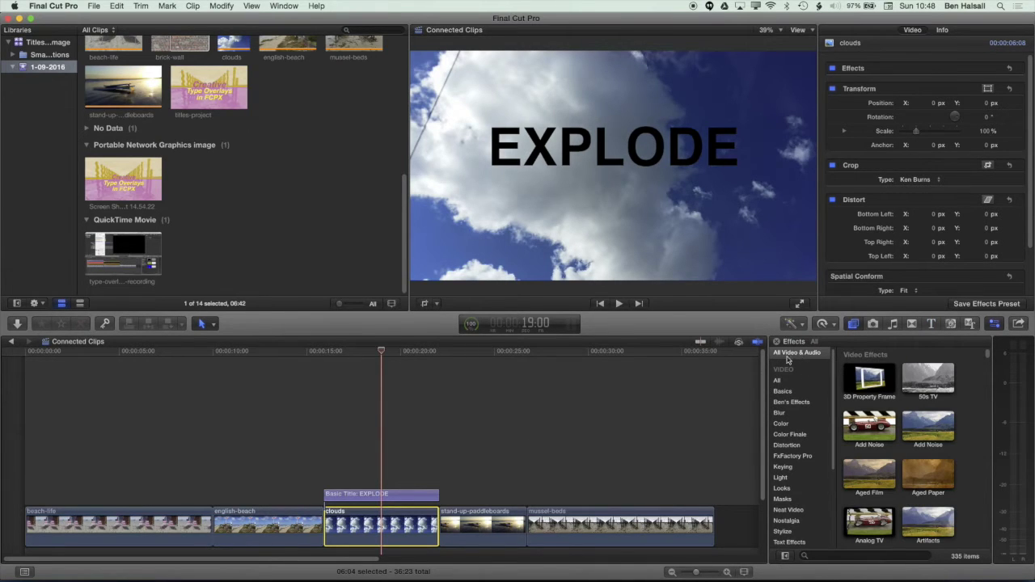
left_click(781, 423)
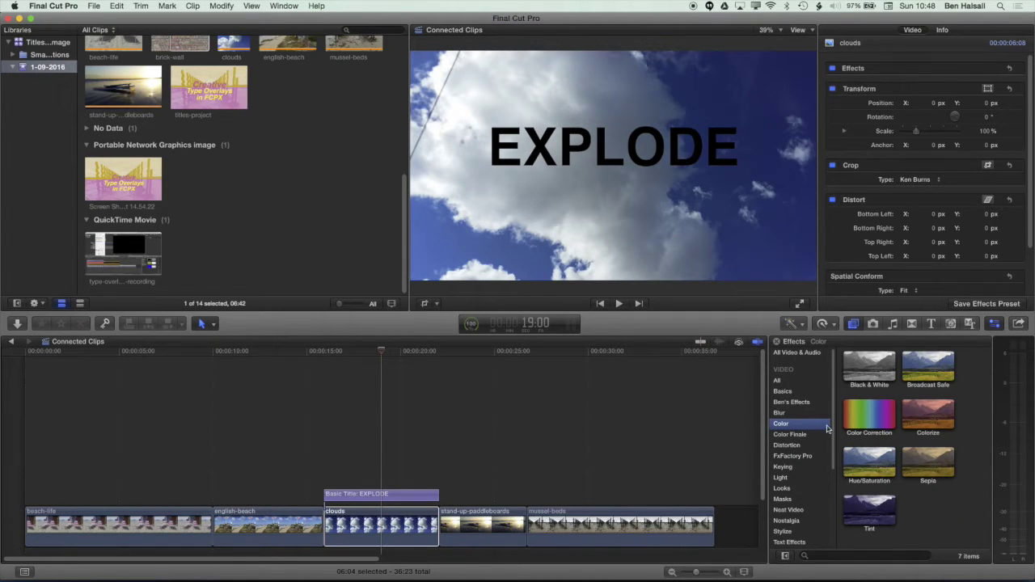
left_click_drag(870, 509, 372, 525)
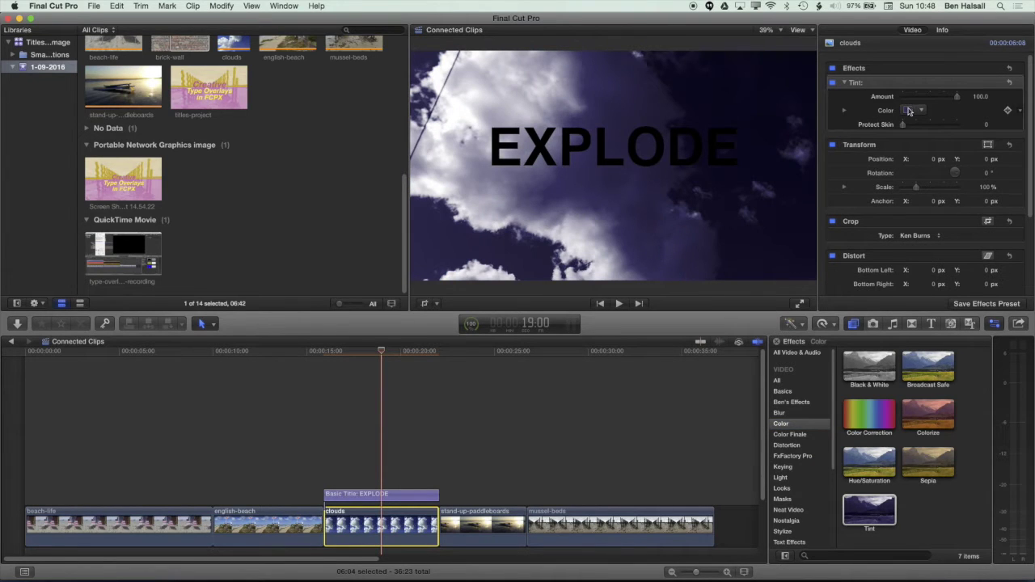
Set the Tint colour to golden yellow and check the result past the title.
left_click(908, 111)
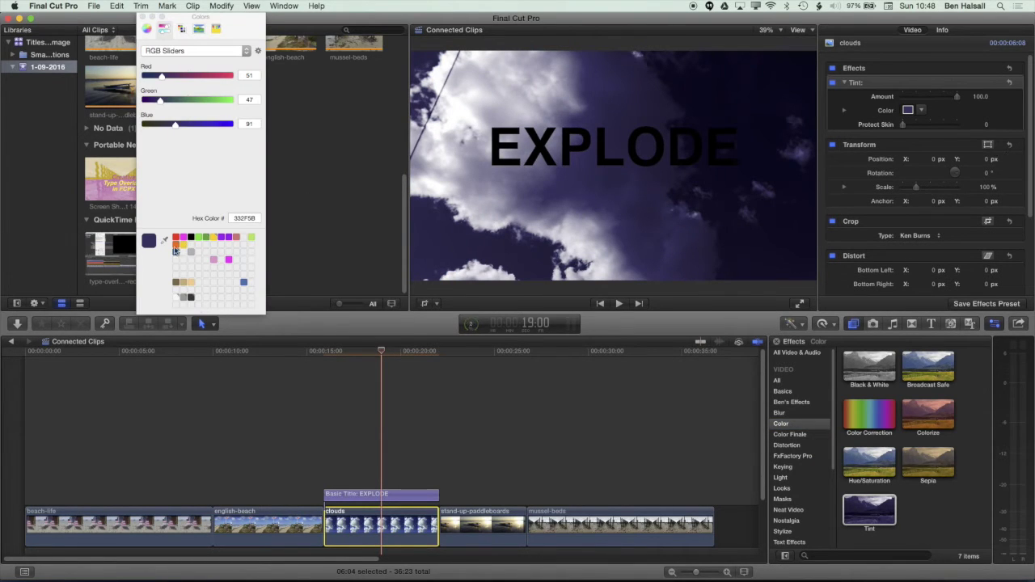
left_click(184, 247)
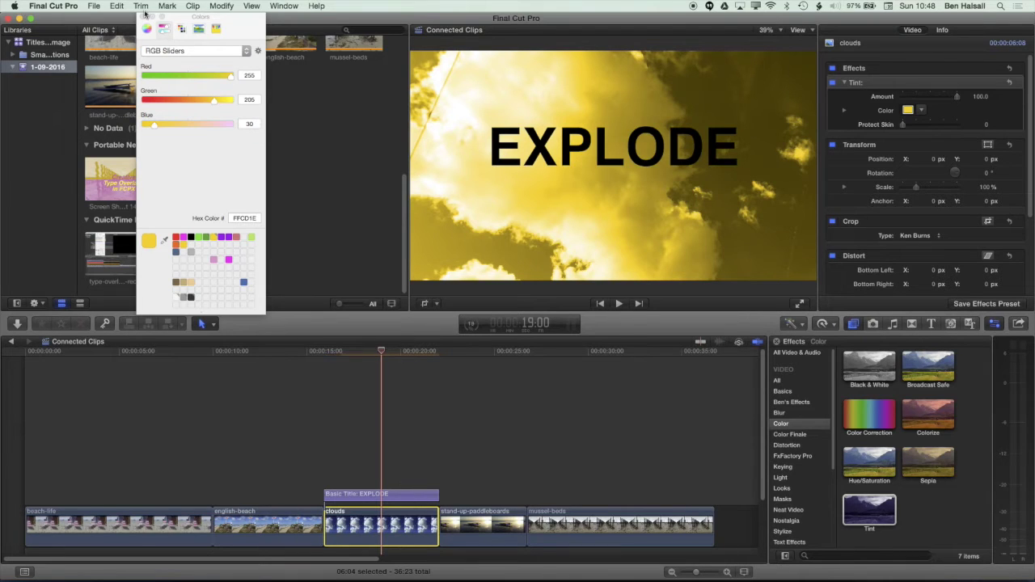
left_click(144, 18)
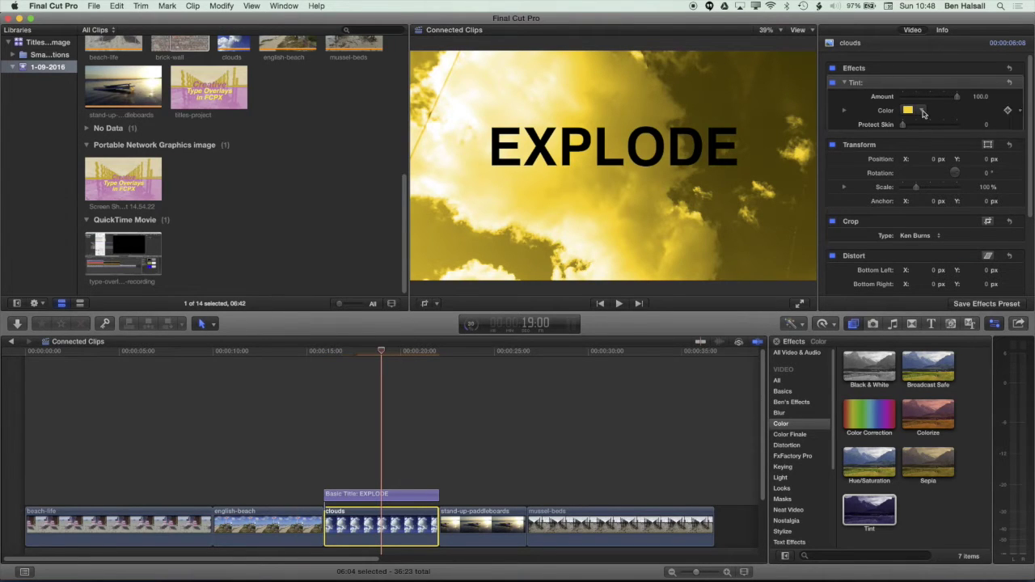
left_click(921, 111)
left_click_drag(934, 144, 936, 134)
left_click(752, 194)
left_click_drag(382, 353, 438, 353)
left_click(365, 496)
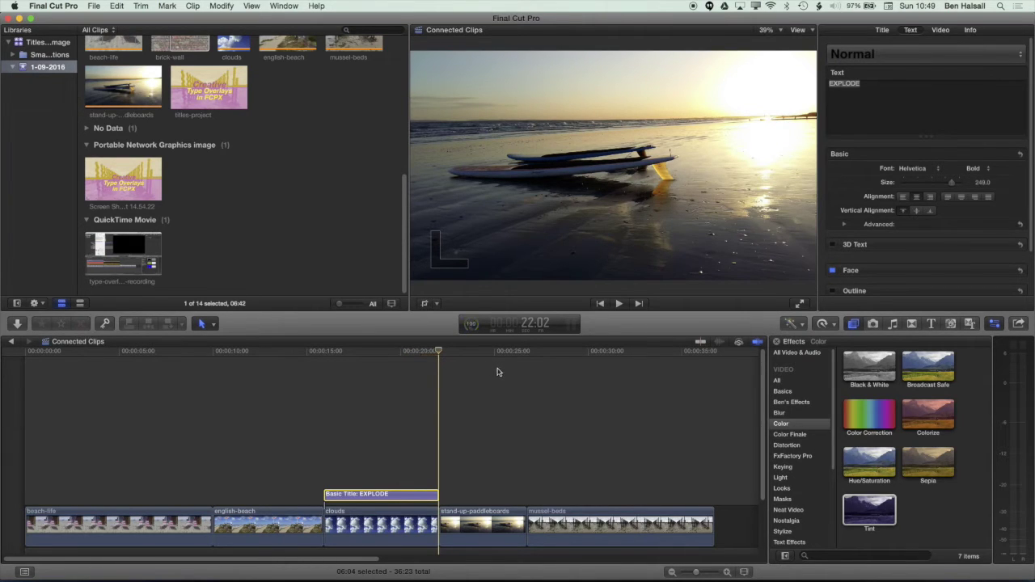
Drag the Gaussian blur transition onto the title and delete the one at its start.
left_click(912, 324)
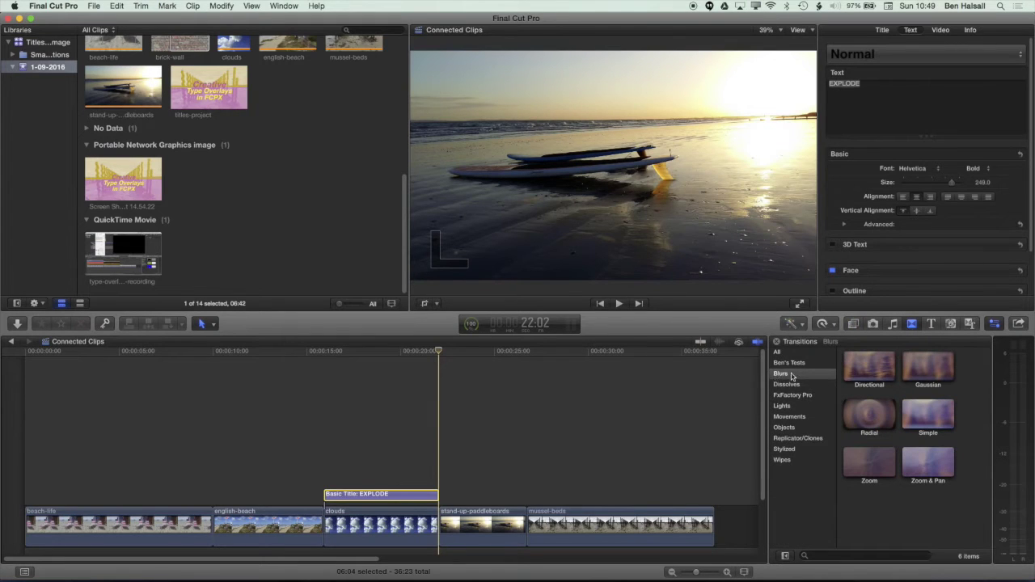
left_click_drag(927, 368, 432, 493)
left_click(332, 490)
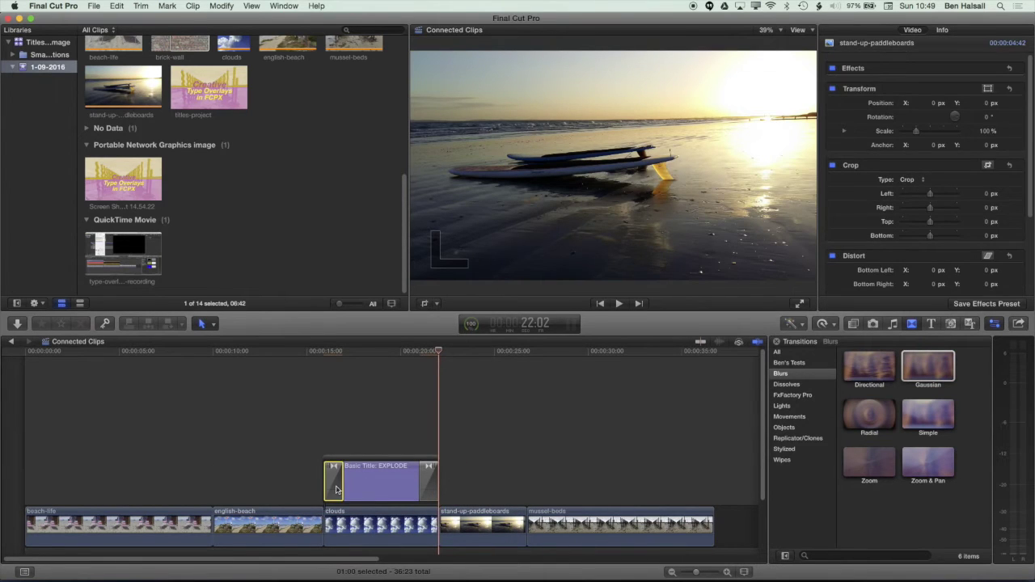
key("Delete")
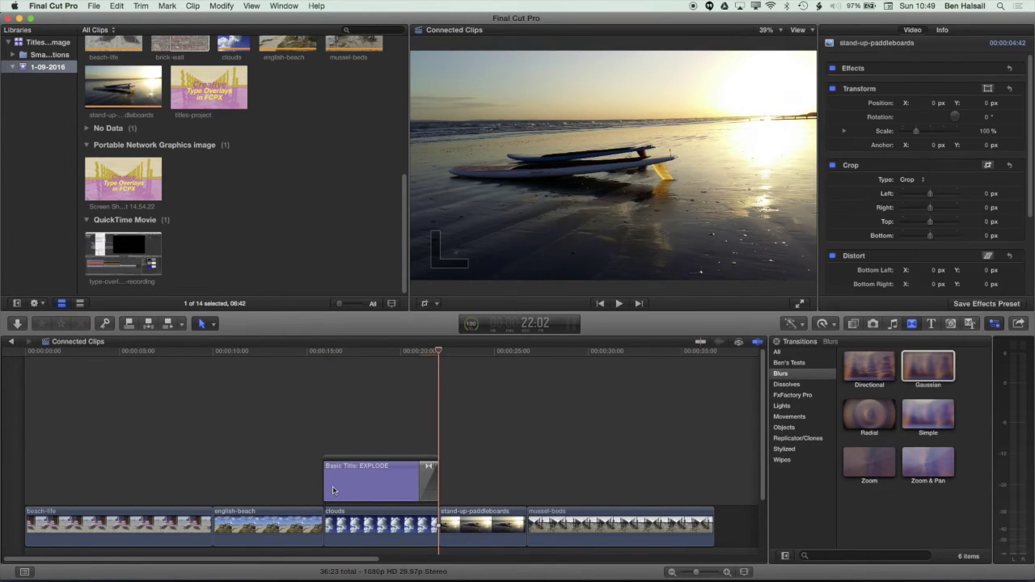
left_click(425, 477)
Play back the end of the EXPLODE title as it blurs out.
left_click_drag(438, 351, 404, 367)
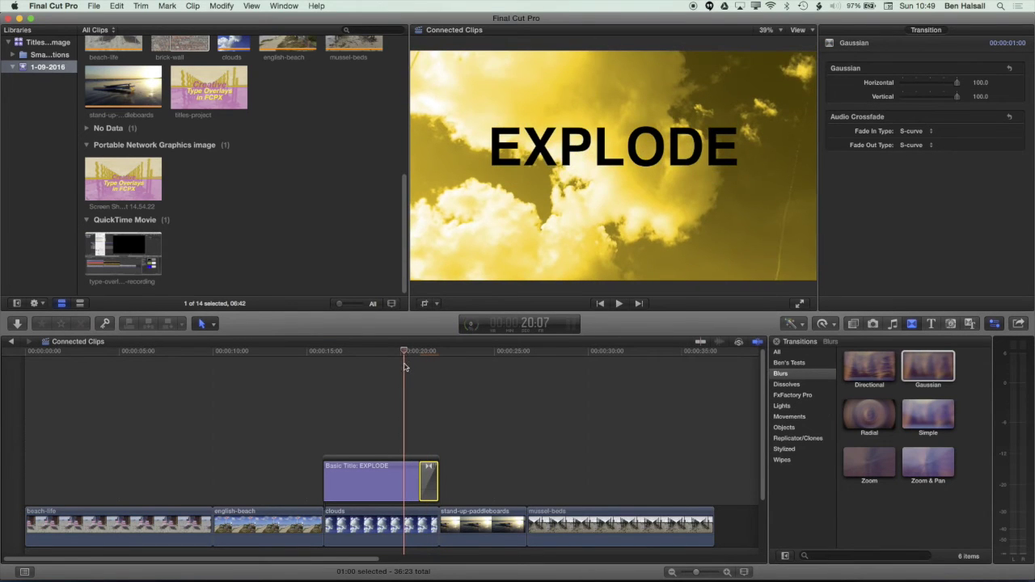
key("space")
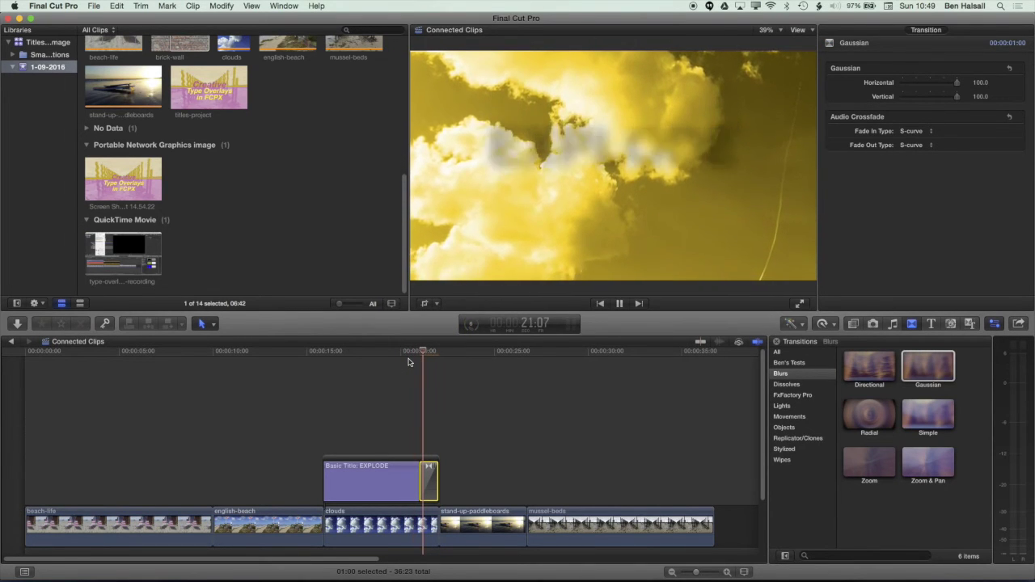
key("space")
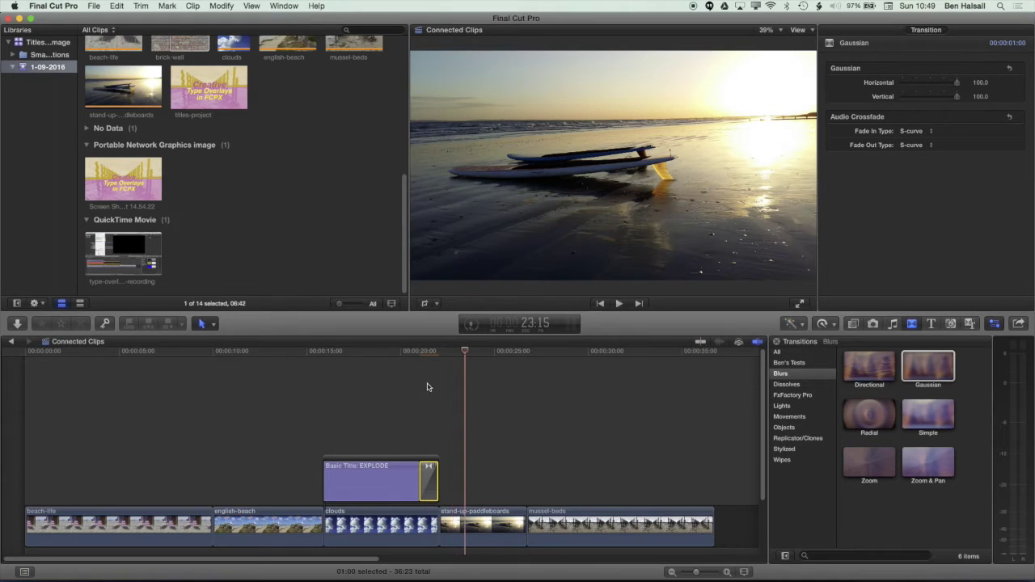
left_click_drag(451, 353, 422, 353)
Replay the title ending, delete its Gaussian transition, then undo twice with Cmd+Z.
key("space")
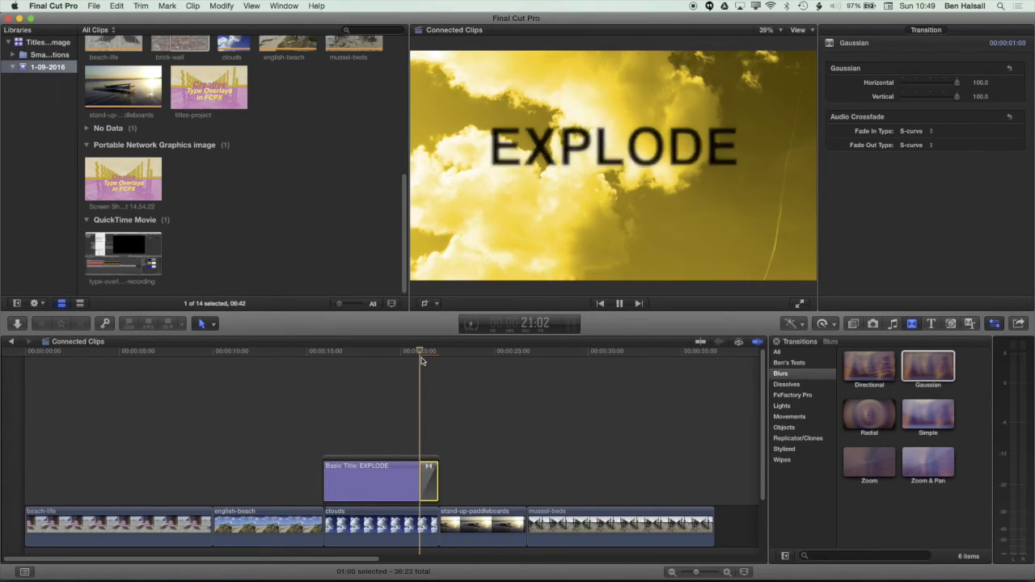
mouse_move(442, 352)
left_mouse_down()
mouse_move(420, 353)
mouse_move(430, 354)
left_mouse_up()
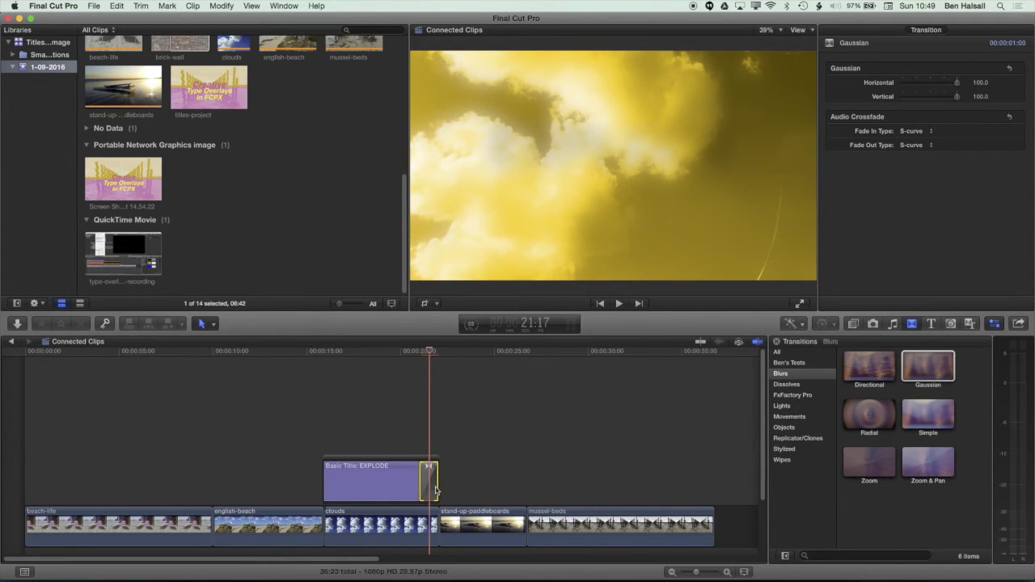
left_click(427, 485)
key("Delete")
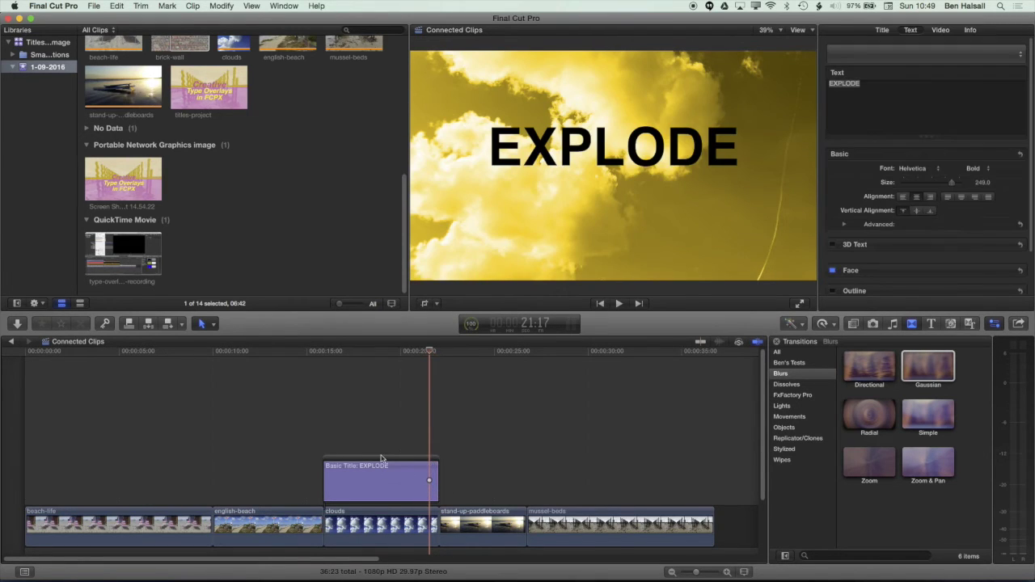
key("super+z")
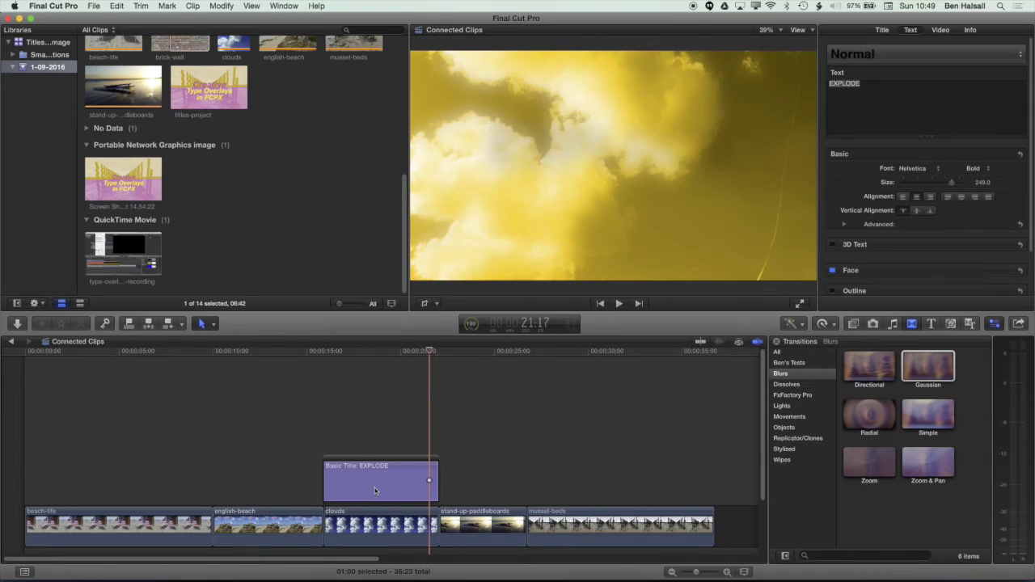
key("super+z")
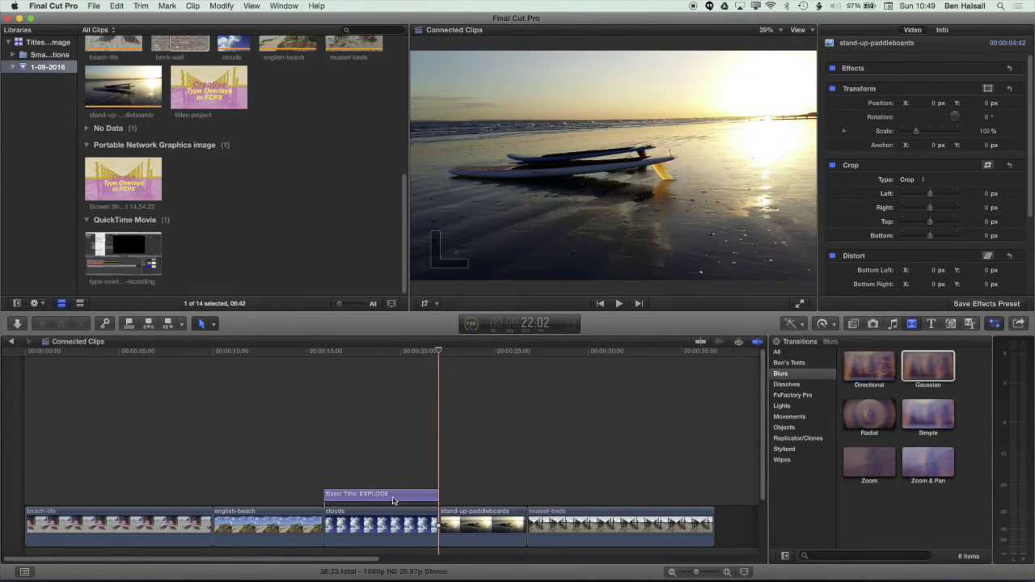
left_click(392, 498)
Copy the EXPLODE title over the paddleboards clip and trim its end shorter.
left_click_drag(360, 498, 485, 495)
left_click_drag(555, 496, 526, 495)
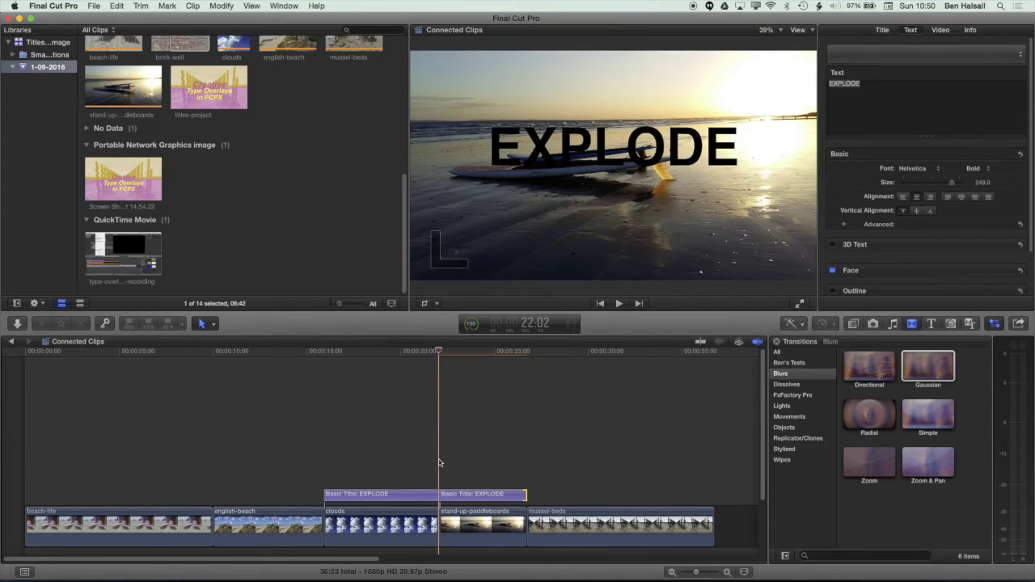
left_click(473, 493)
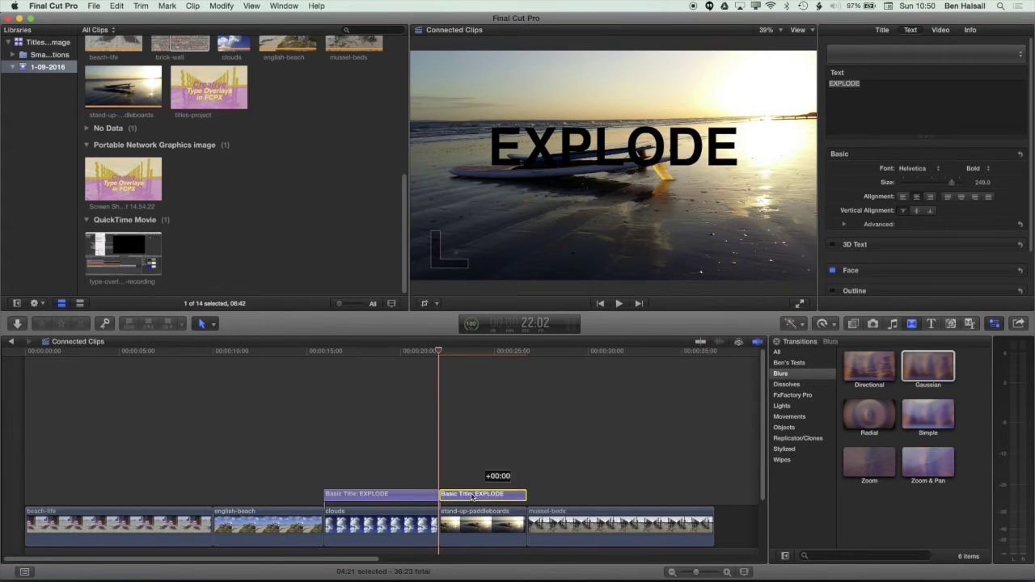
Set the copied title's Compositing Opacity to 0% and check the cut between the titles.
left_click(942, 31)
scroll(1023, 91, "down", 5)
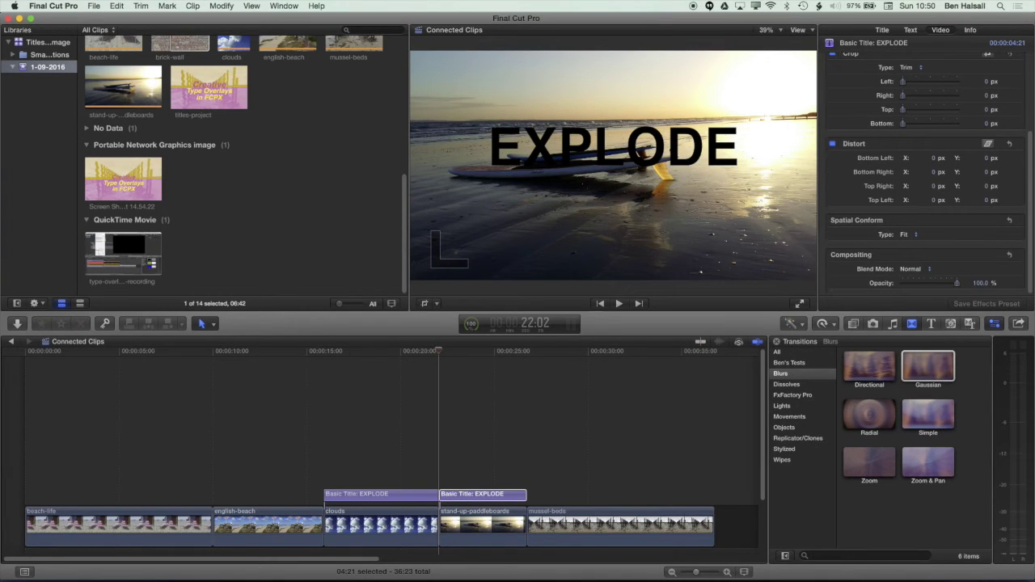
left_click_drag(960, 285, 891, 292)
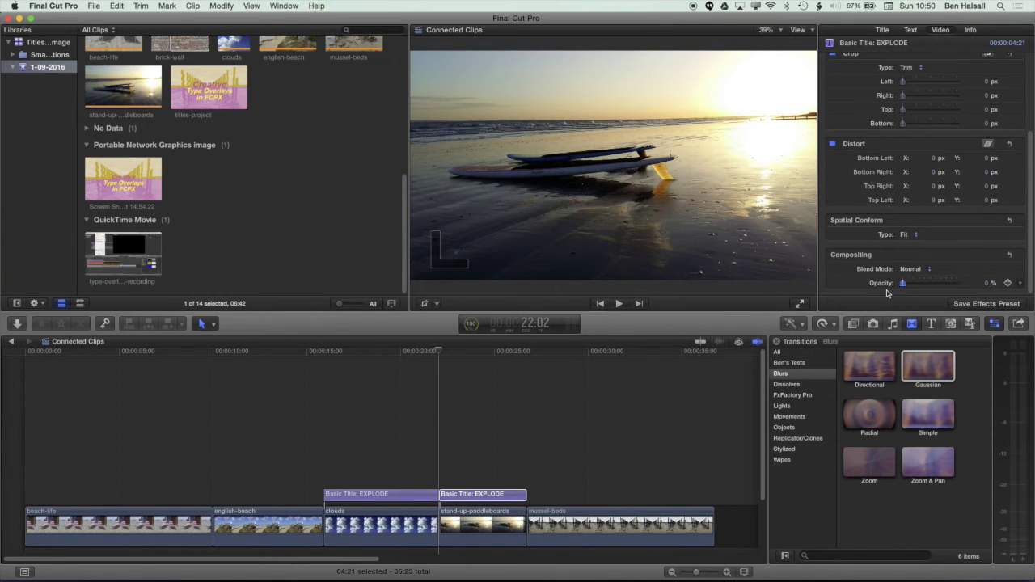
left_click_drag(439, 354, 420, 356)
left_click(409, 496)
mouse_move(426, 353)
left_mouse_down()
mouse_move(463, 357)
mouse_move(441, 360)
left_mouse_up()
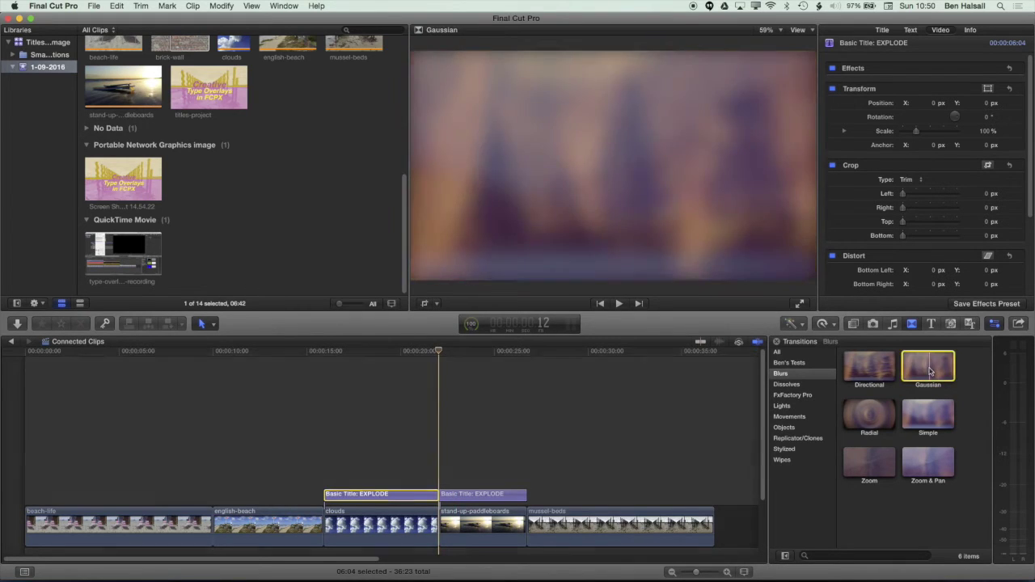
Add a Gaussian transition between the two titles and delete the extra one at the copy's end.
left_click_drag(928, 367, 441, 490)
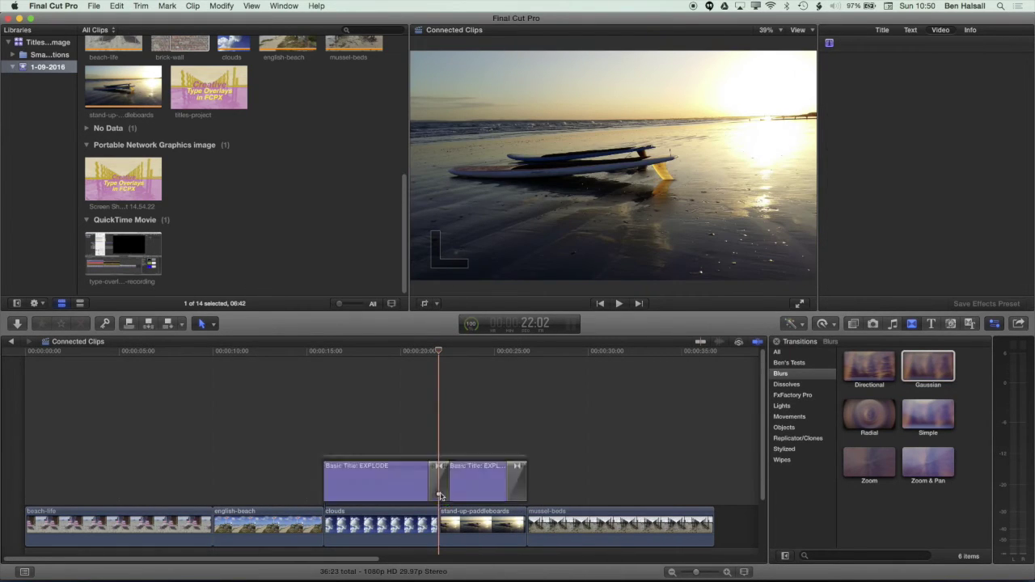
left_click(516, 486)
key("Delete")
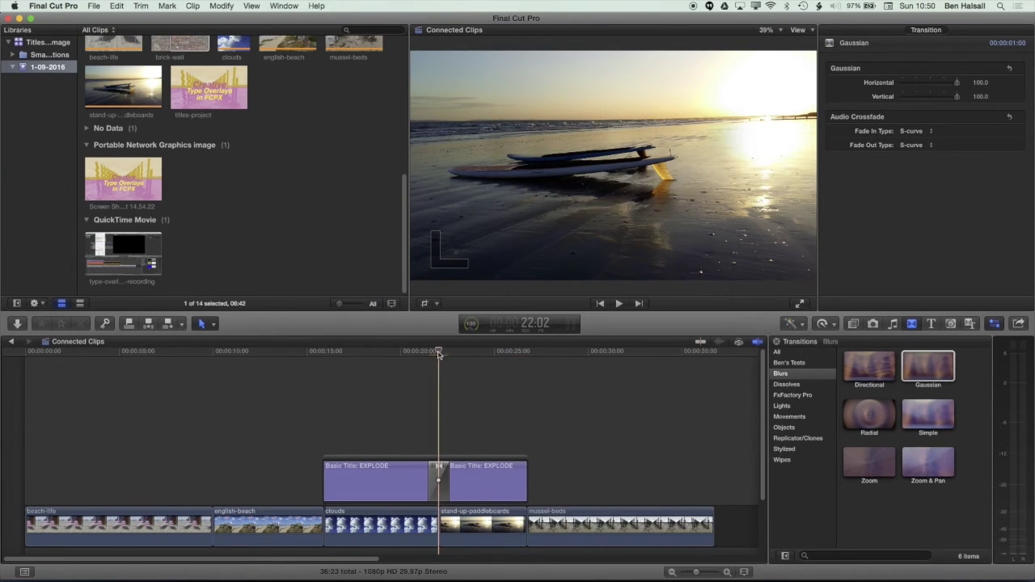
Play the title blurring into the transparent copy, then return to the EXPLODE frame.
left_click(422, 359)
mouse_move(420, 359)
left_mouse_down()
mouse_move(448, 358)
mouse_move(418, 360)
left_mouse_up()
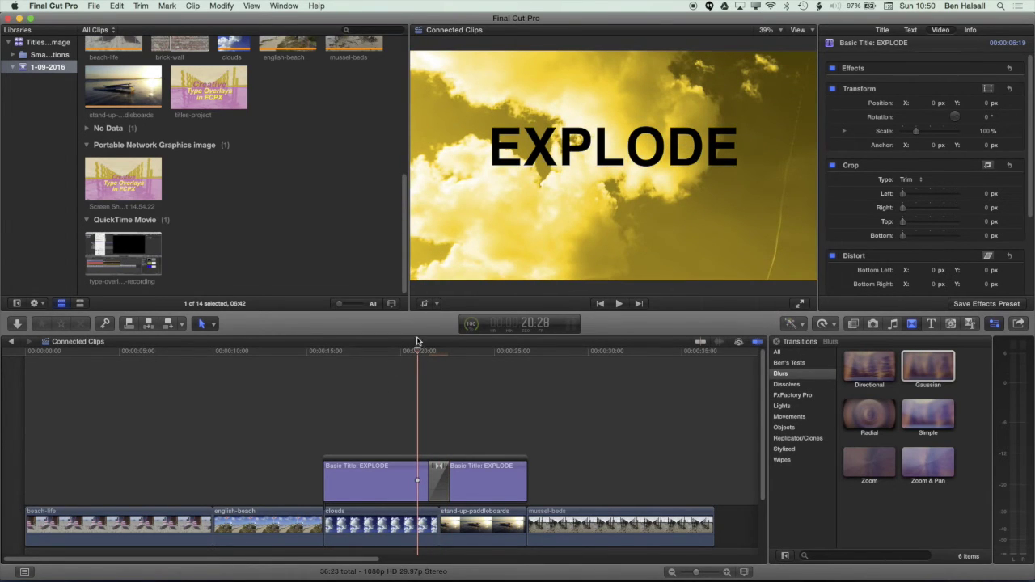
key("space")
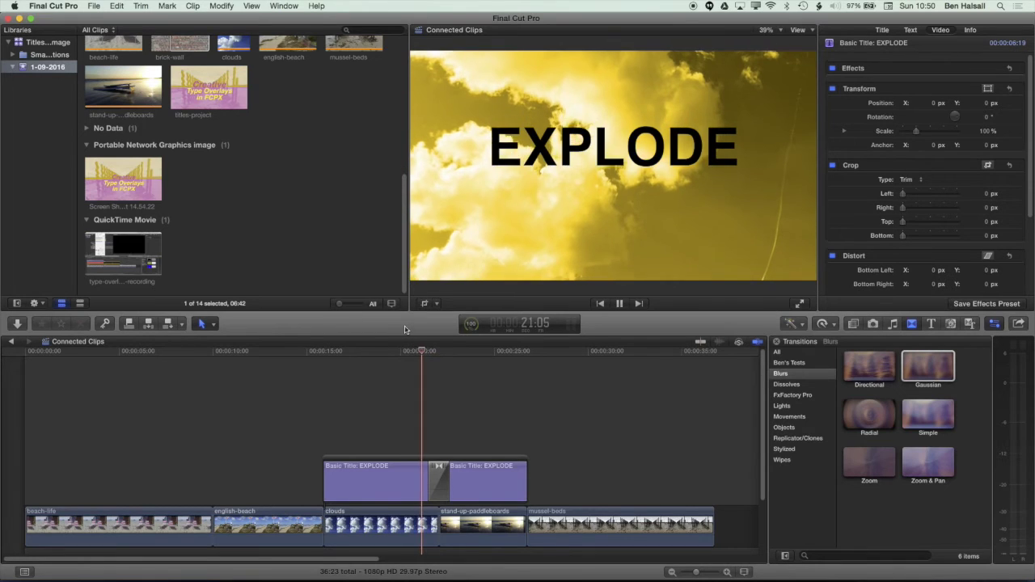
key("space")
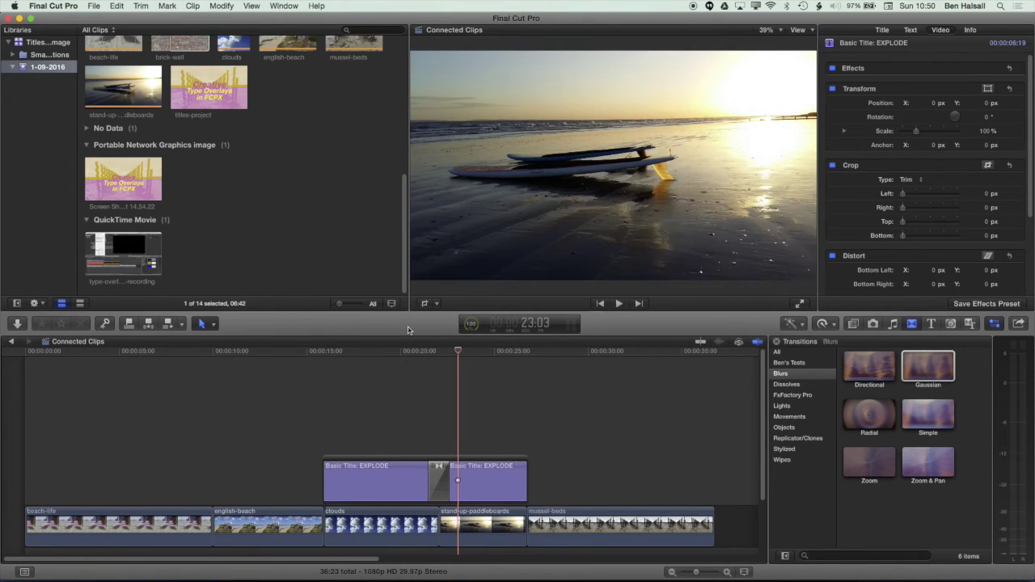
left_click(429, 353)
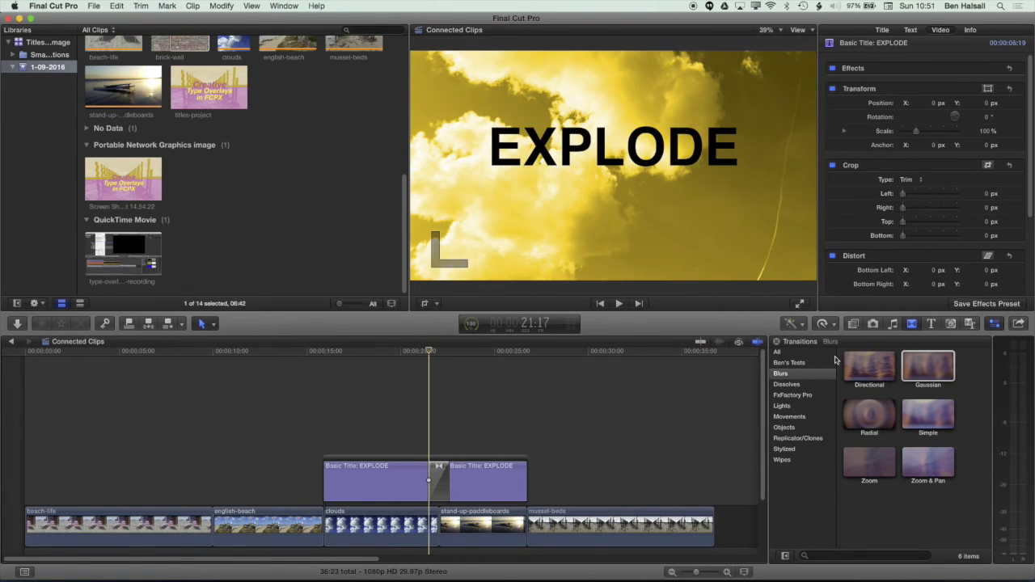
Place the Lights > Bloom transition on the clouds/paddleboards cut and play through its flash.
left_click(795, 407)
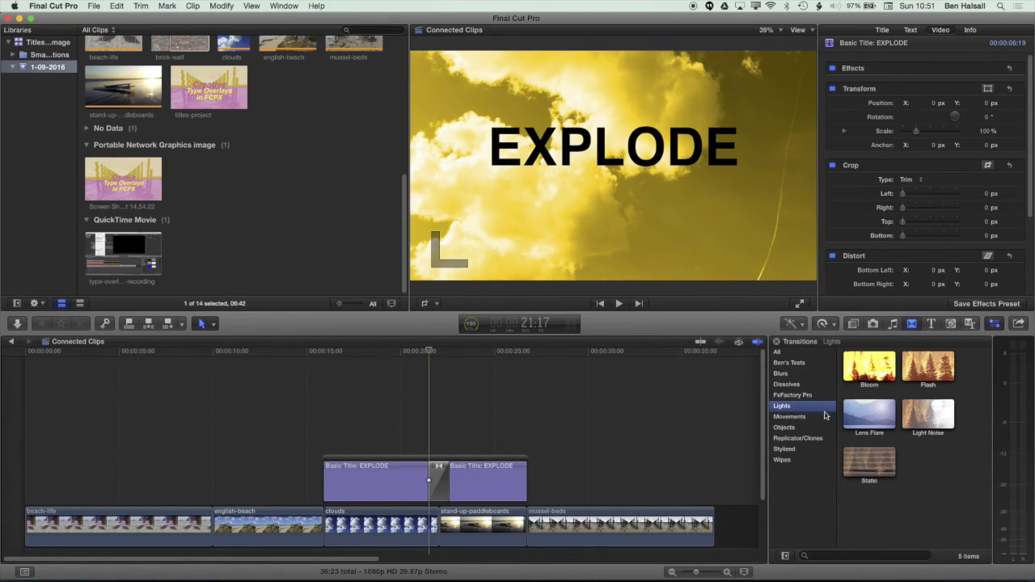
left_click_drag(870, 368, 440, 526)
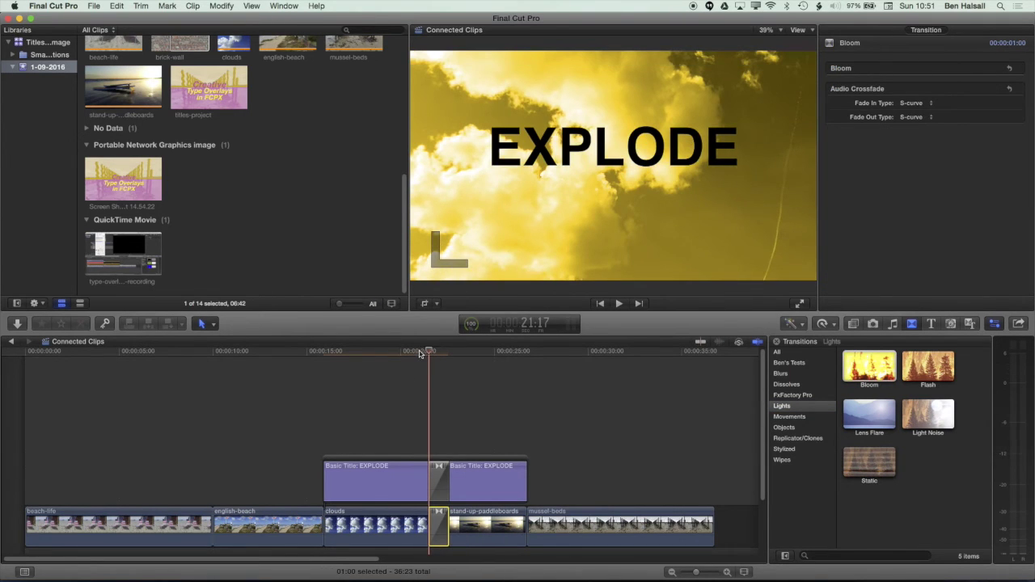
left_click(408, 351)
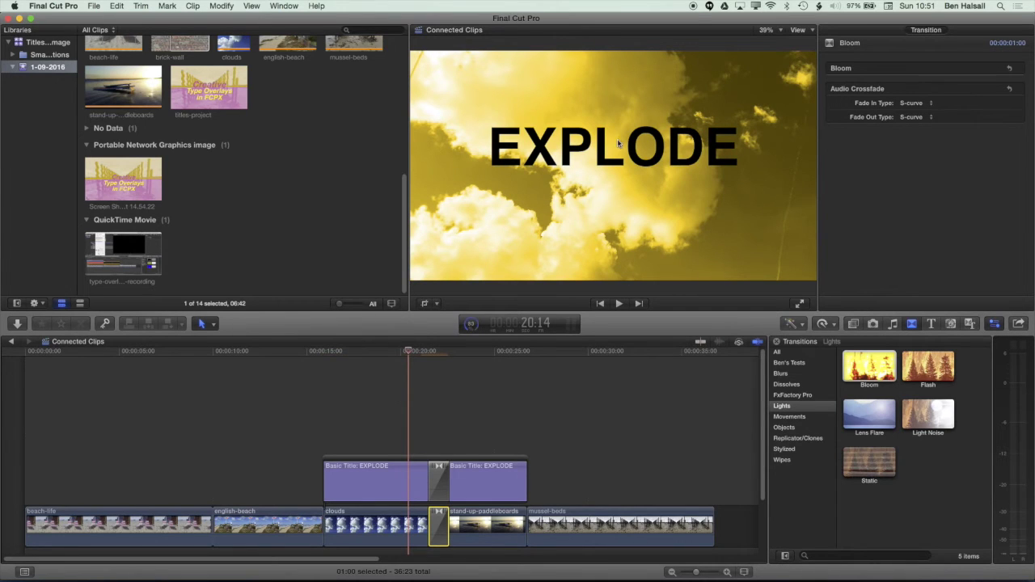
key("space")
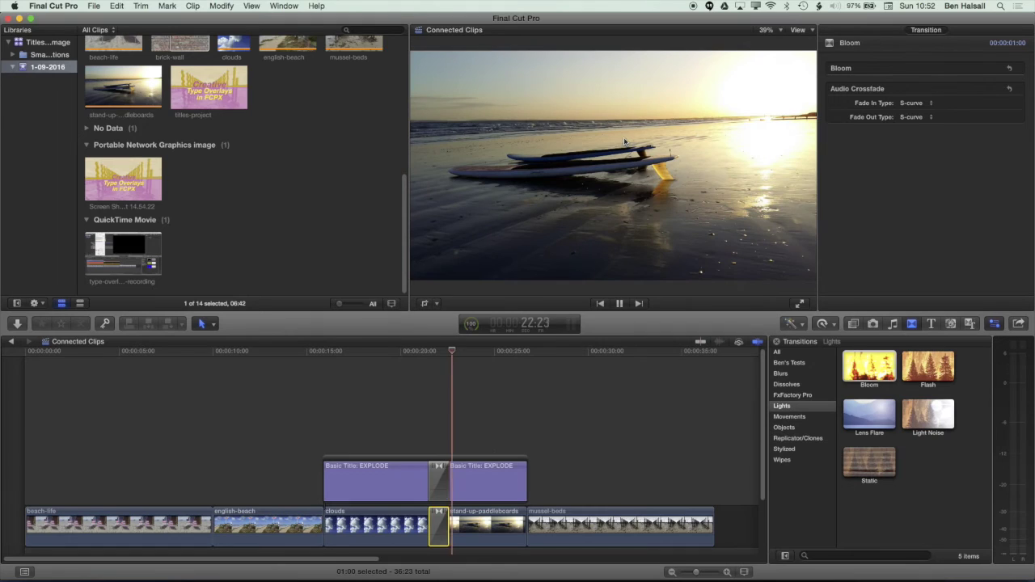
key("space")
left_click(438, 351)
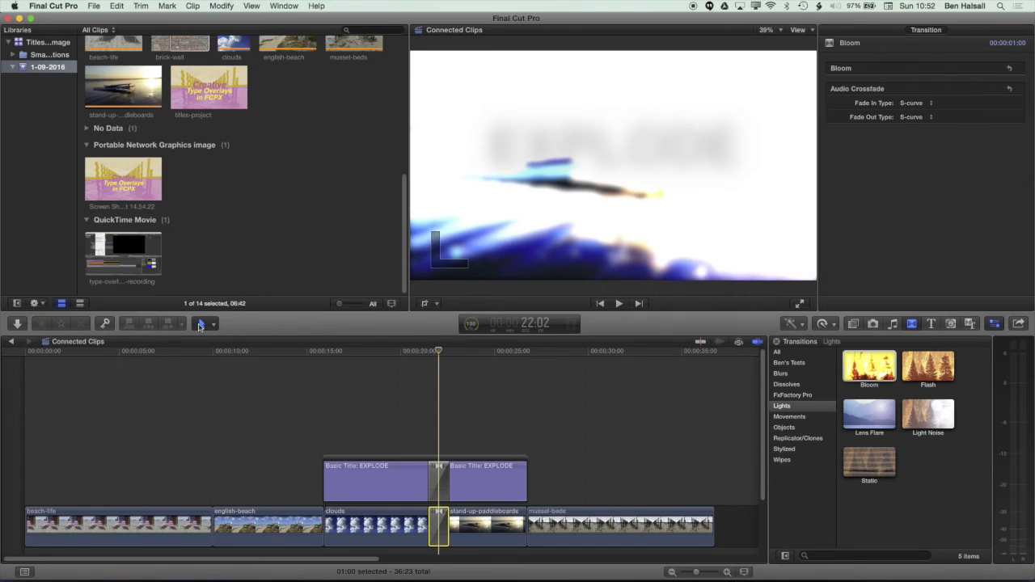
Move the clouds/paddleboards edit point about one second later.
left_click(201, 324)
left_click(354, 404)
left_click_drag(439, 515, 457, 518)
left_click_drag(443, 466, 443, 467)
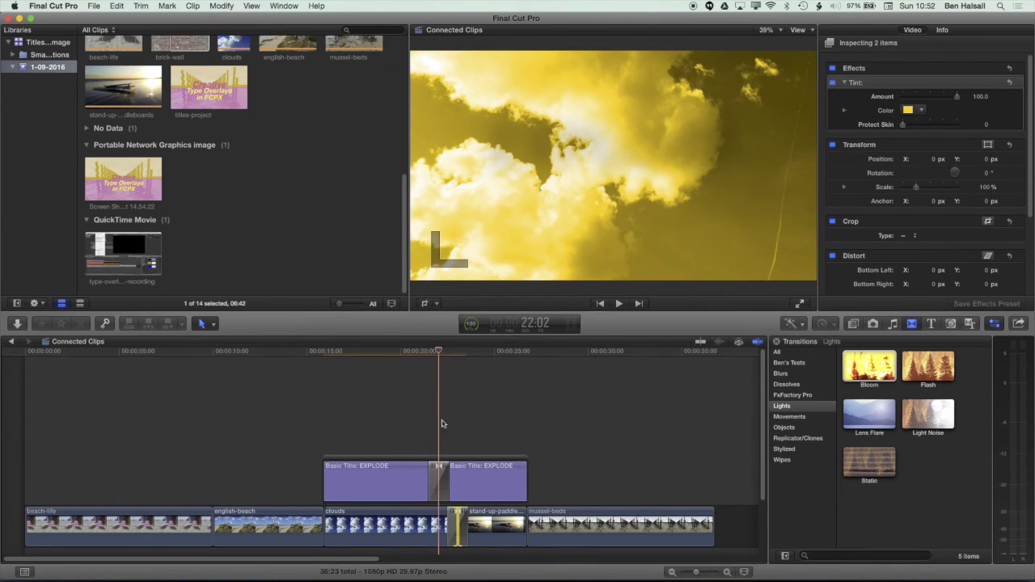
Scrub and play the title through the Bloom flash into the beach sunset.
left_click(429, 353)
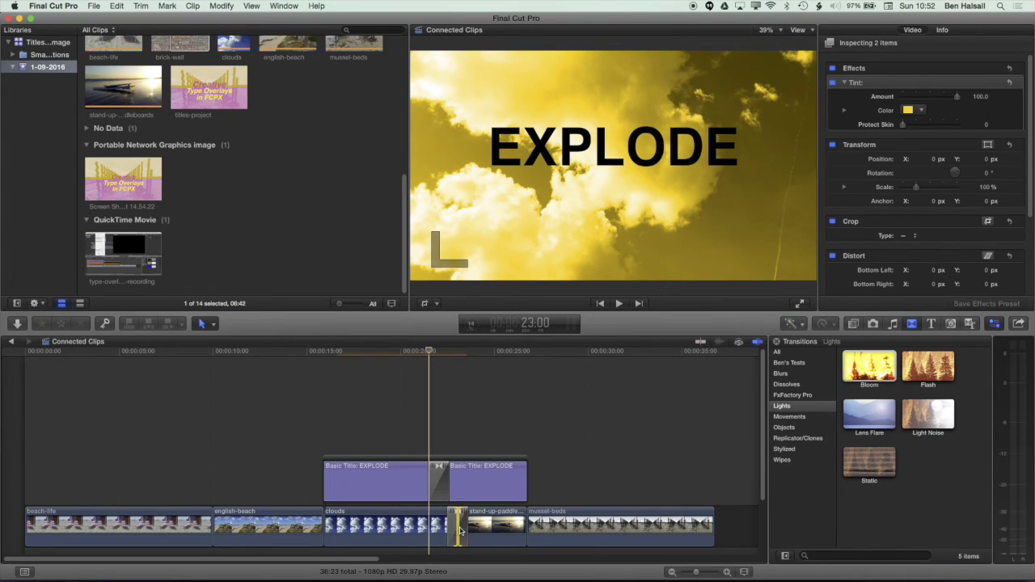
left_click(451, 378)
key("Left")
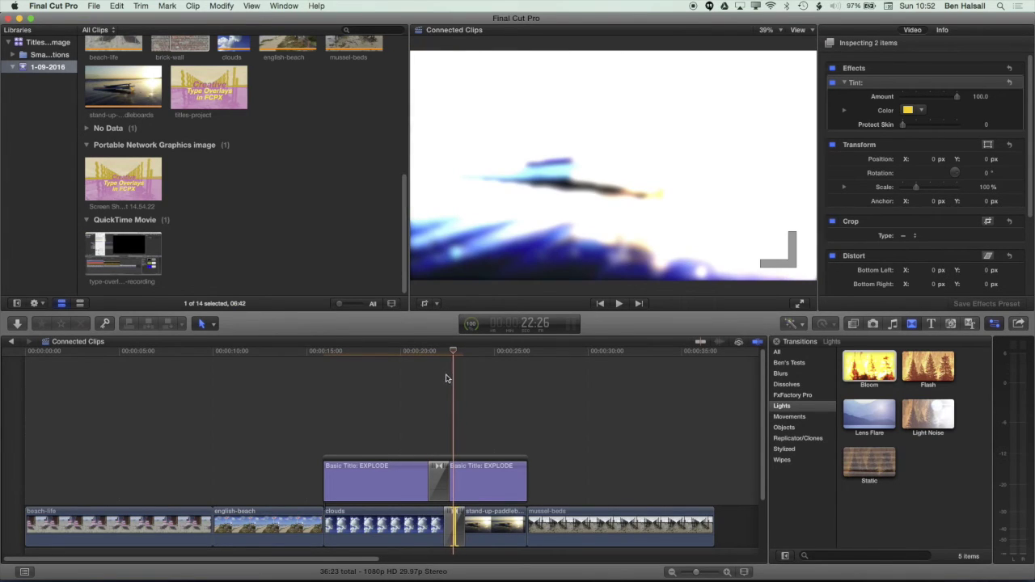
left_click_drag(451, 357, 383, 352)
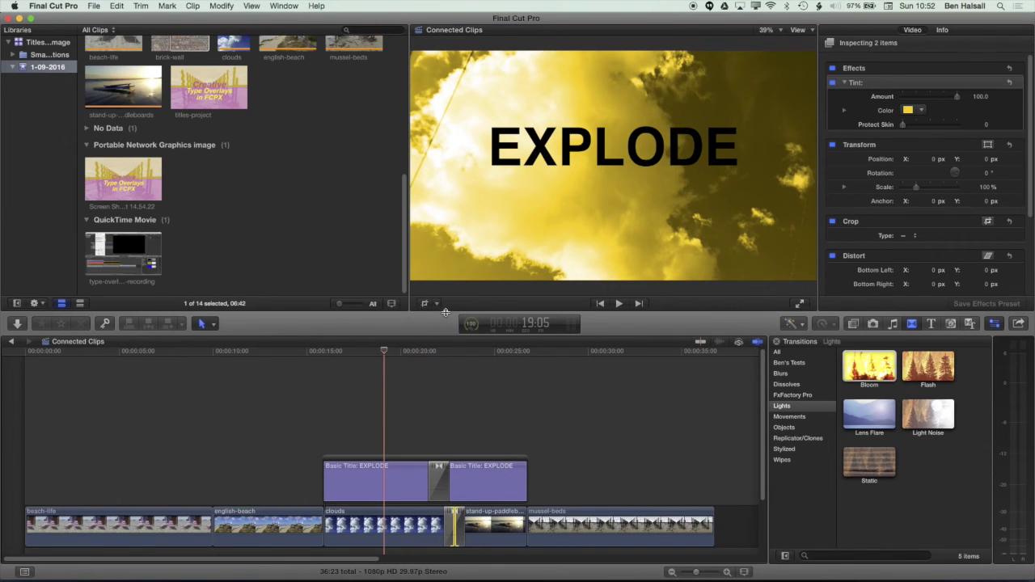
key("space")
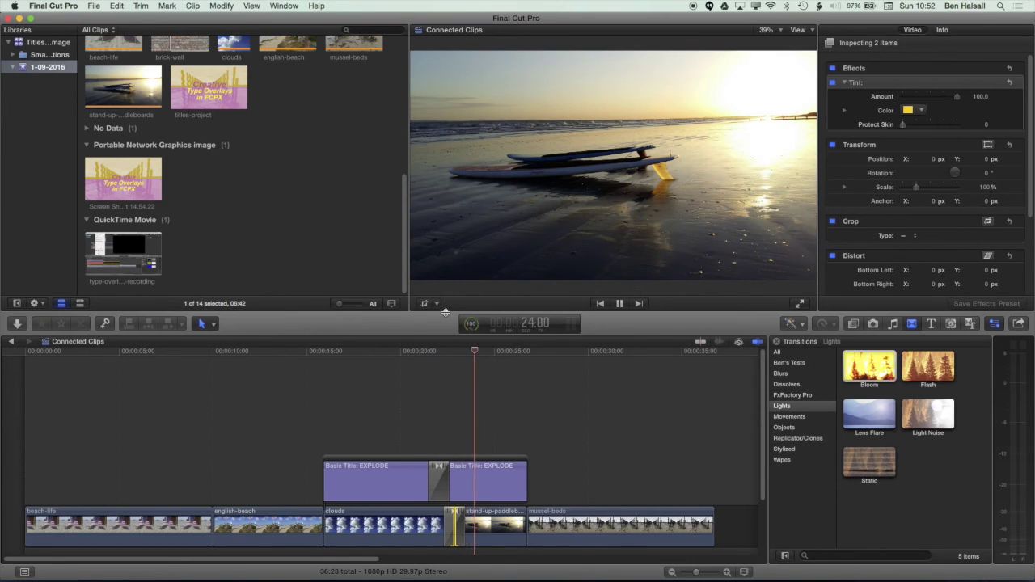
key("space")
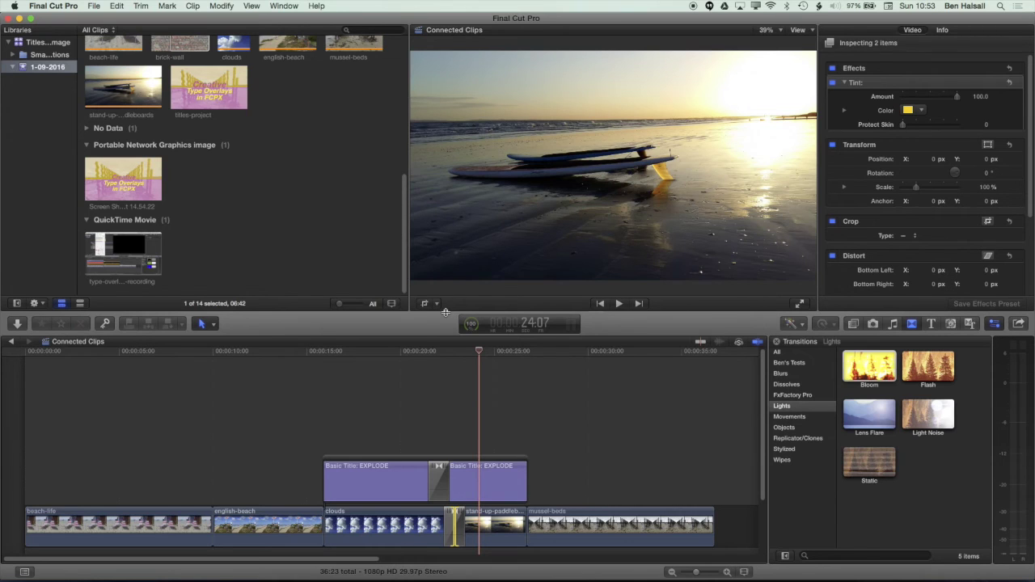
Apply the Zoom blur transition between the two EXPLODE title copies and preview it.
left_click(790, 375)
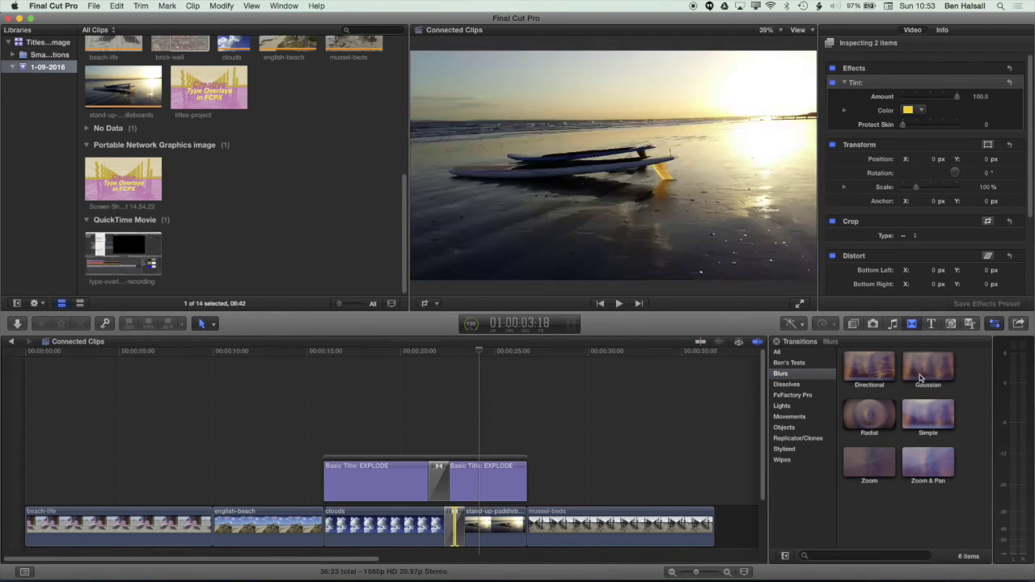
left_click_drag(869, 462, 404, 480)
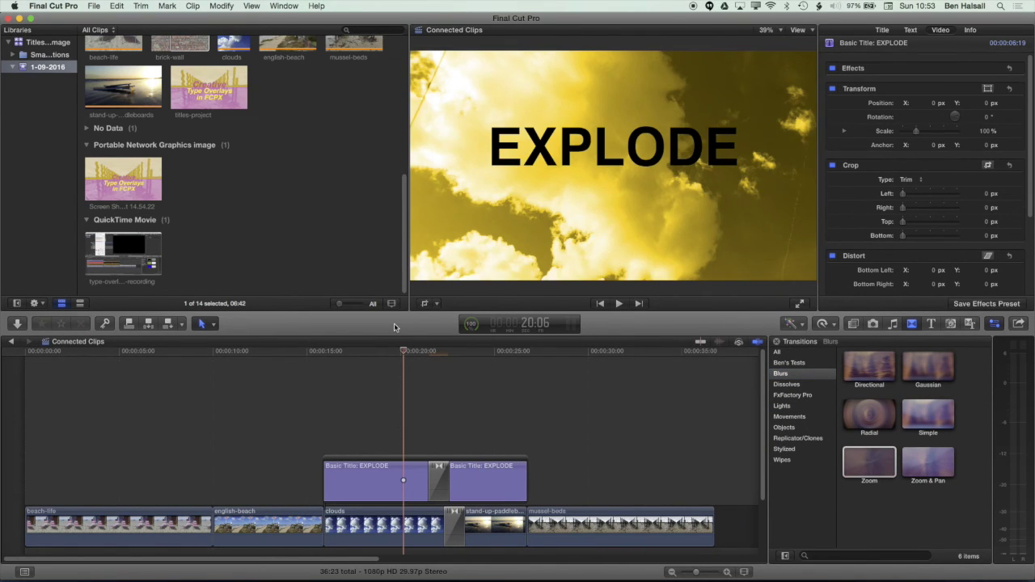
key("space")
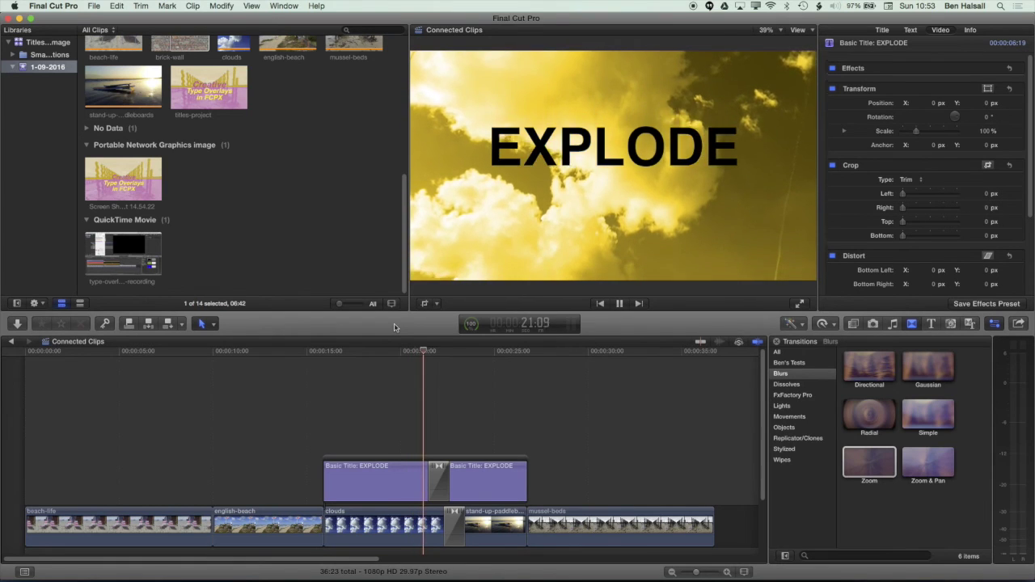
key("space")
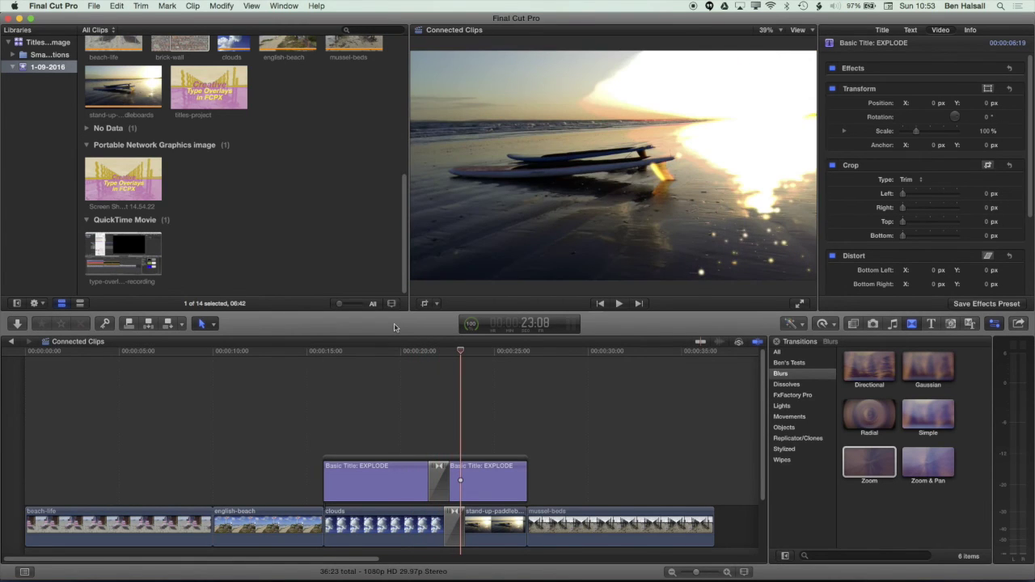
Roll the clouds/paddleboards cut one frame earlier and replay from the title over the clouds.
left_click(453, 514)
key("comma")
key("comma")
key("comma")
key("comma")
key("comma")
key("comma")
key("comma")
key("comma")
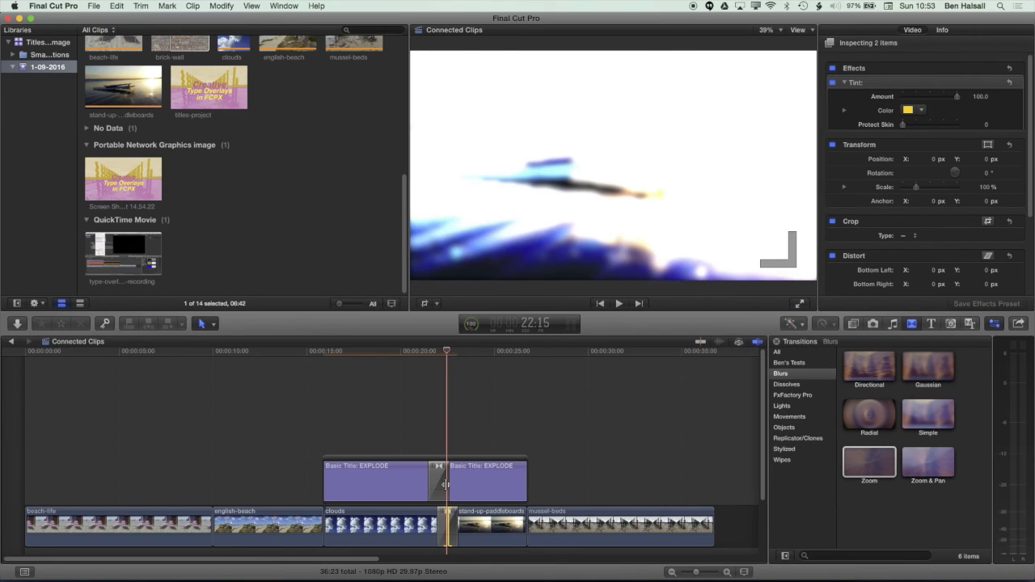
left_click(415, 352)
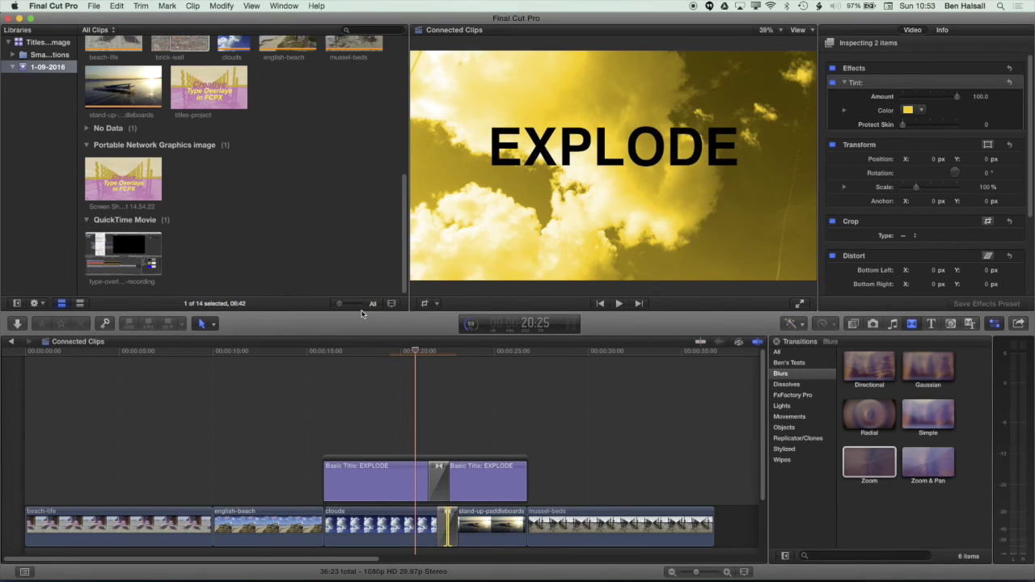
key("space")
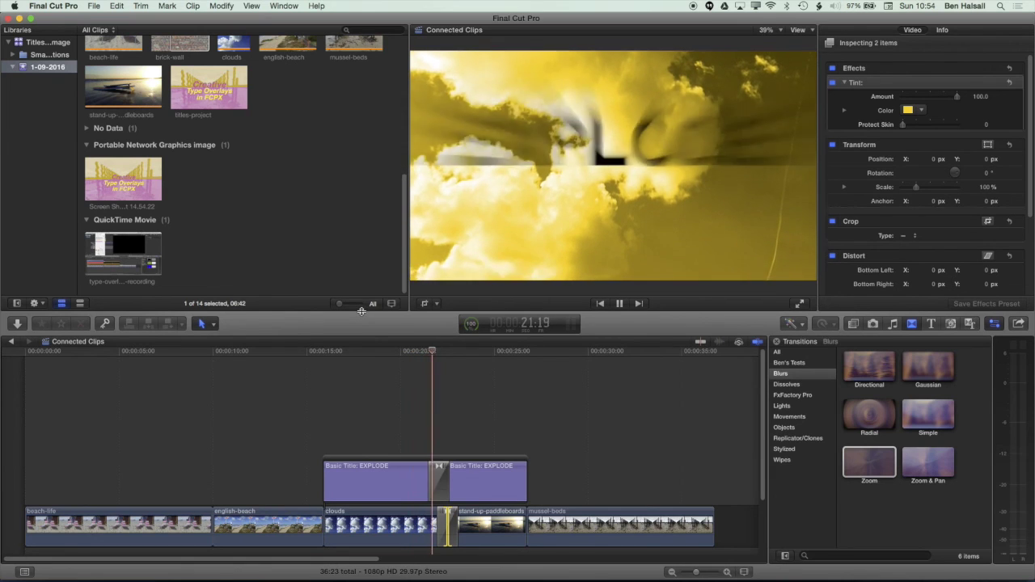
Check that the second EXPLODE title copy's Compositing opacity is 0%, then scrub back to the clouds.
key("space")
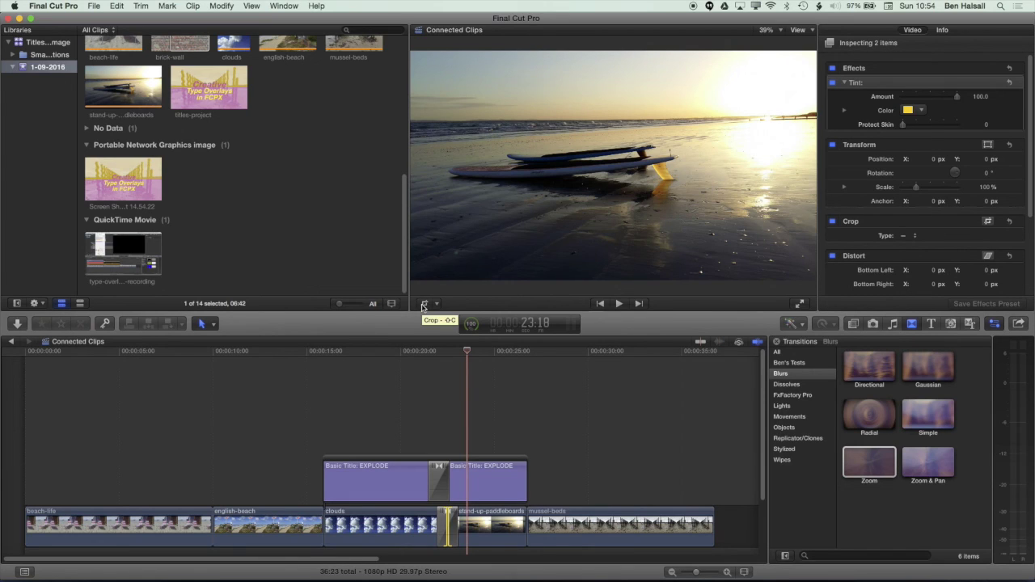
left_click(501, 482)
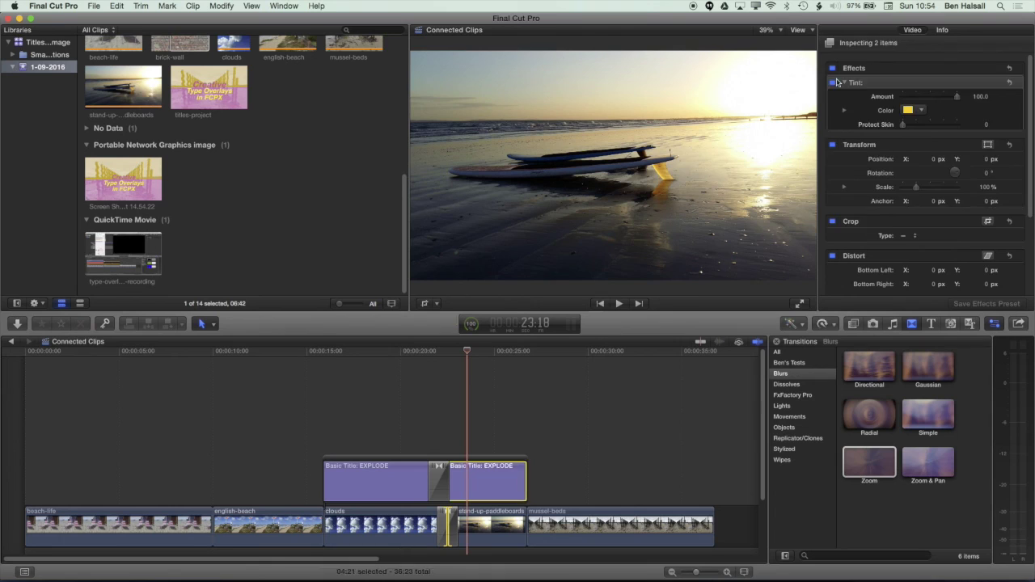
scroll(891, 275, "down", 5)
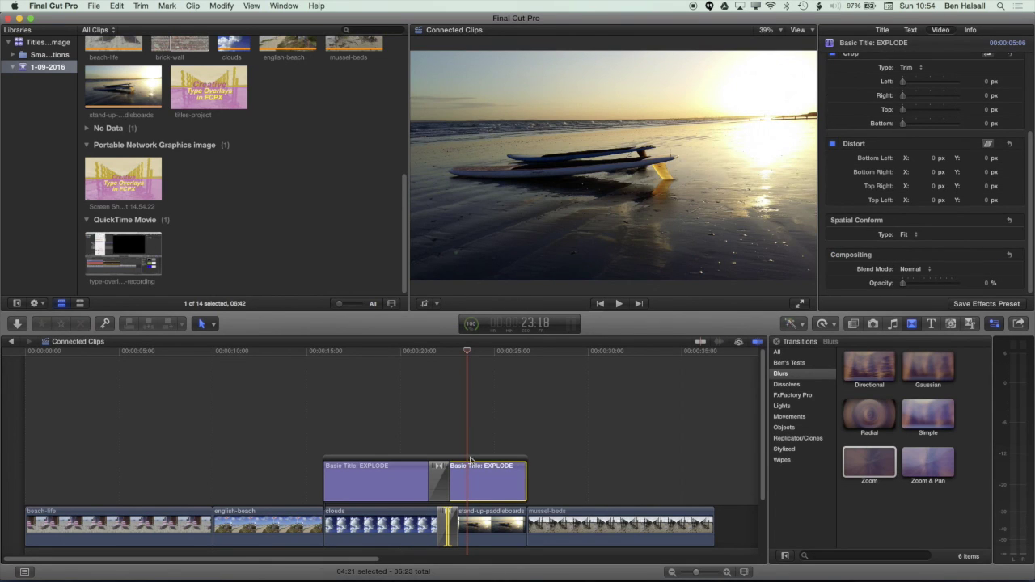
mouse_move(435, 354)
left_mouse_down()
mouse_move(422, 353)
mouse_move(445, 353)
mouse_move(416, 354)
mouse_move(445, 356)
left_mouse_up()
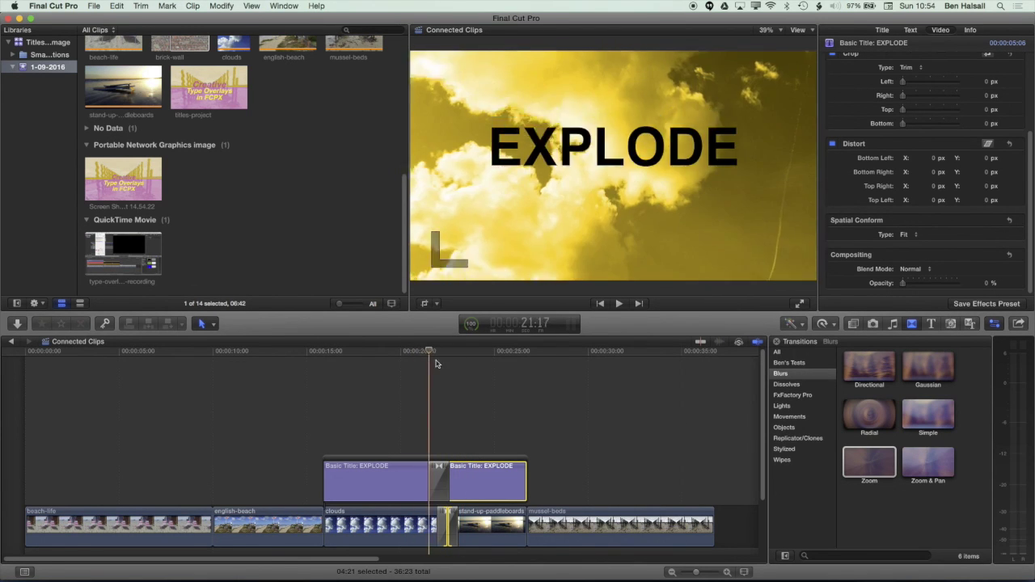